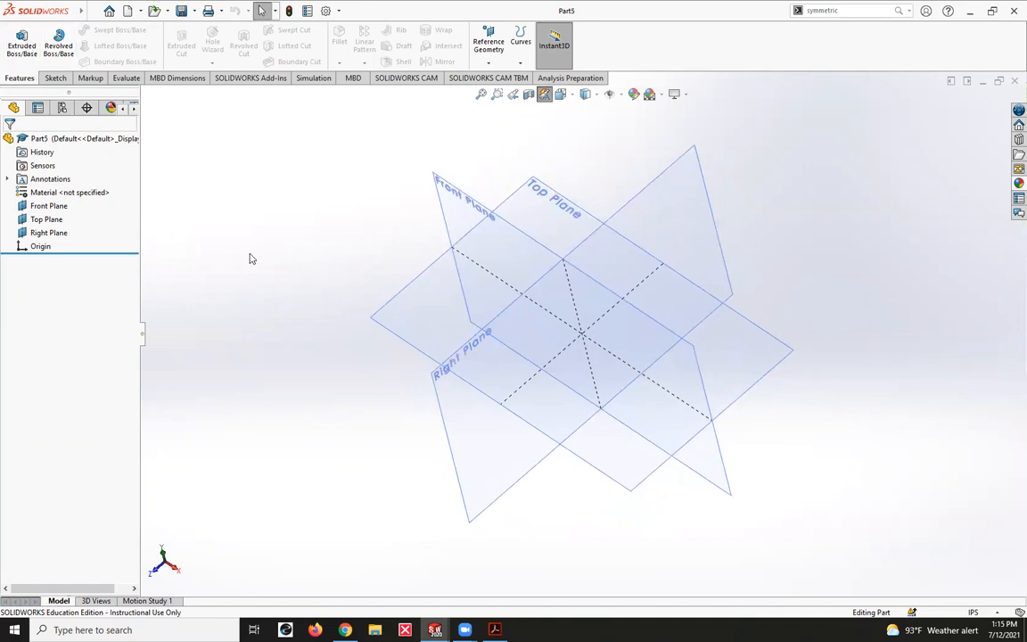
# - Sketch a wavy open five-point spline across the Front Plane and close the sketch
pyautogui.moveTo(338, 187); pyautogui.dragTo(280, 204, button='middle')
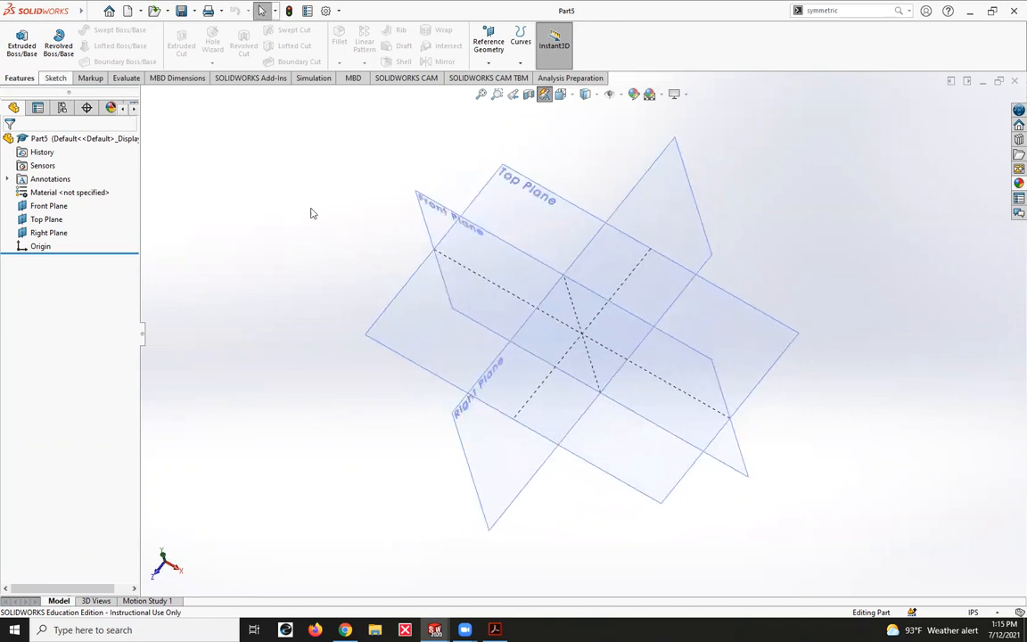
pyautogui.click(53, 78)
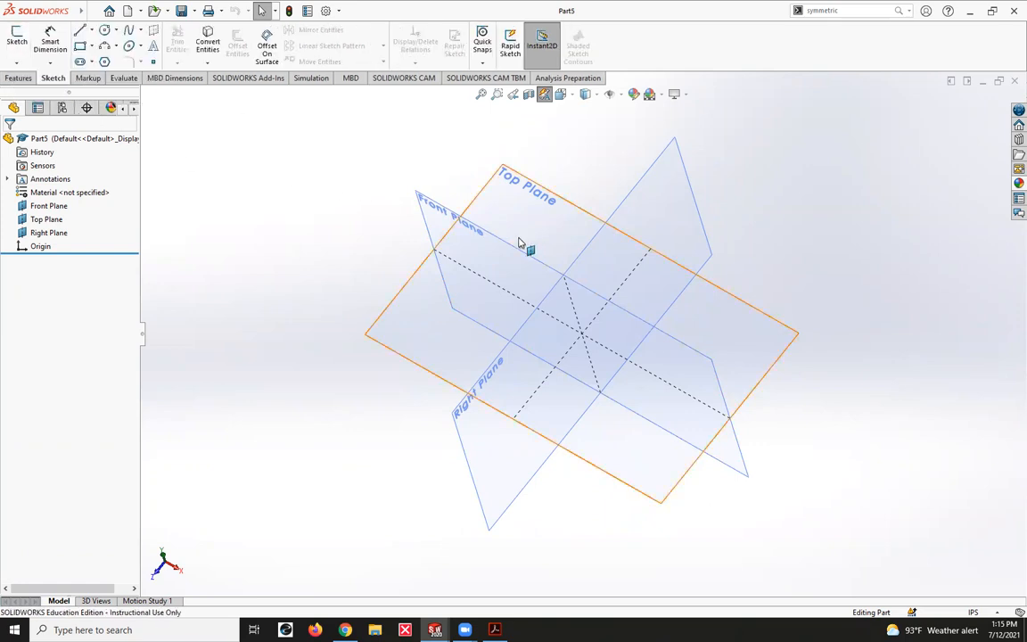
pyautogui.click(438, 214)
pyautogui.click(16, 38)
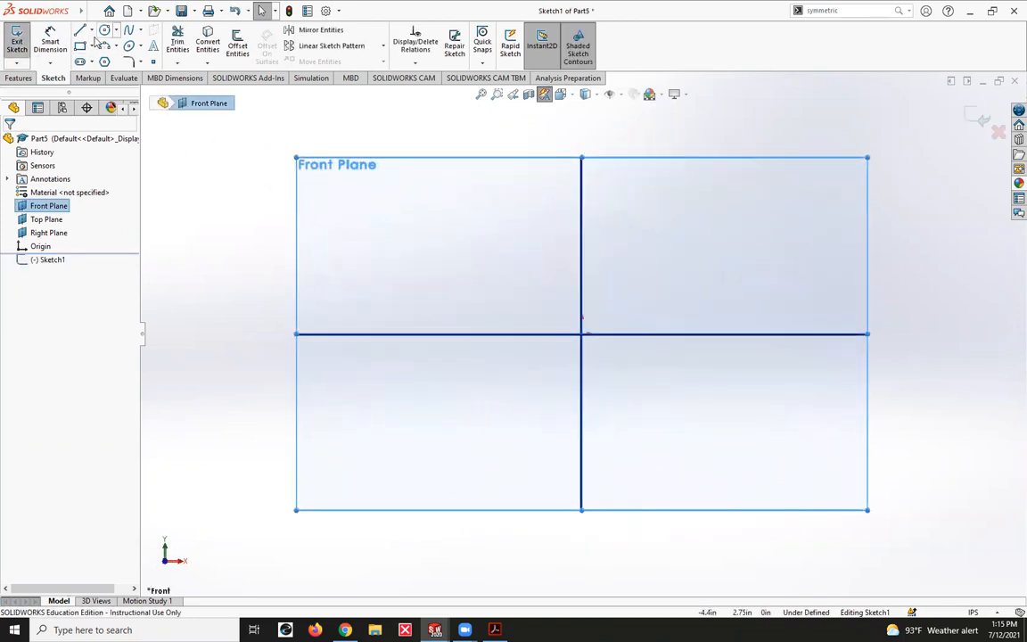
pyautogui.click(128, 29)
pyautogui.click(326, 293)
pyautogui.click(443, 211)
pyautogui.click(544, 341)
pyautogui.click(736, 293)
pyautogui.doubleClick(829, 348)
pyautogui.press('Escape')
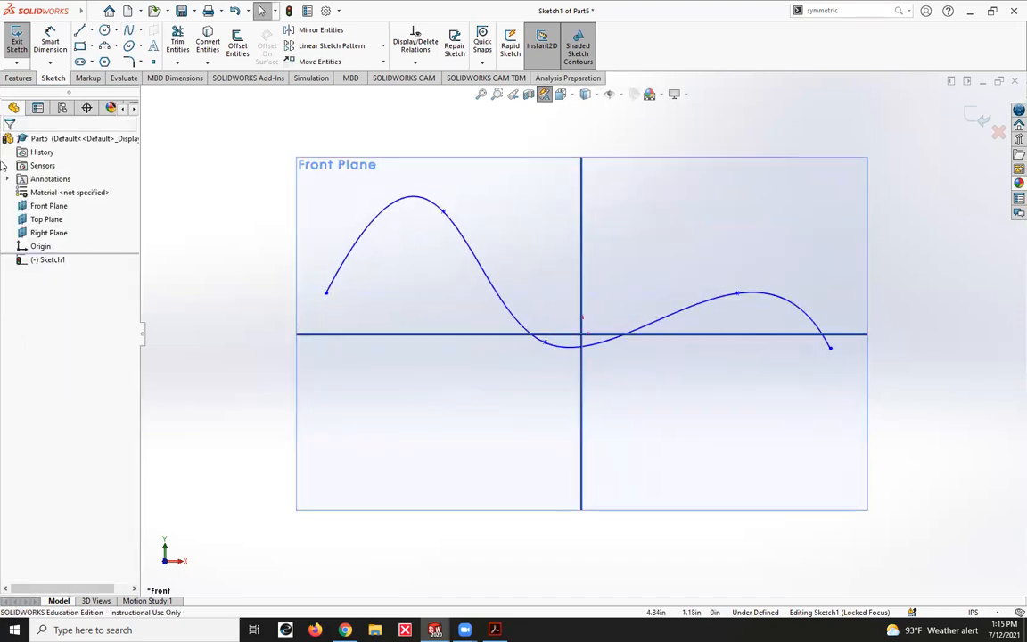
pyautogui.click(16, 40)
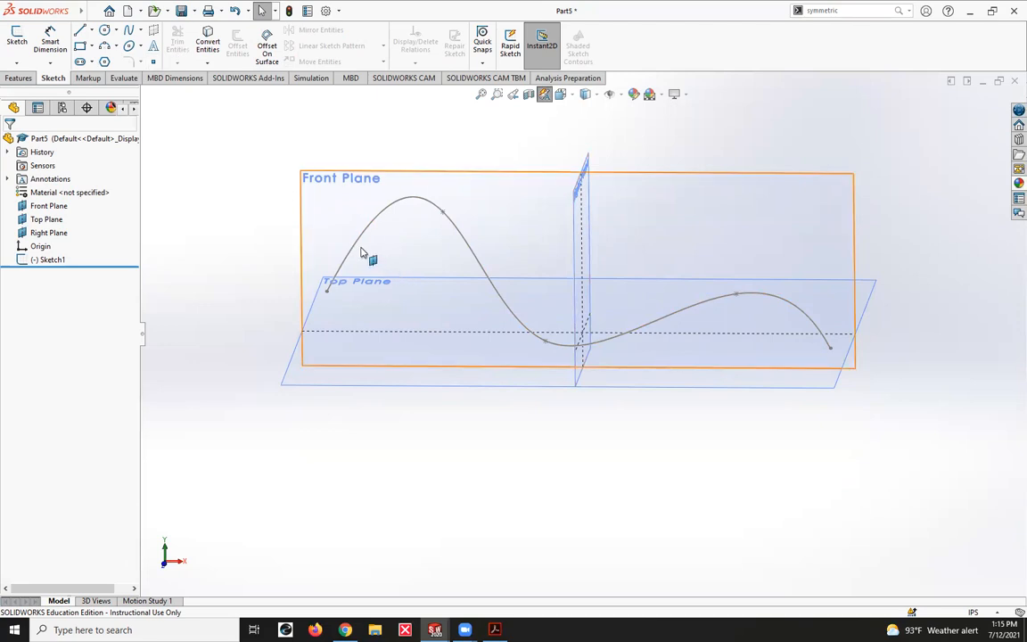
# - Sweep a circular profile with a 0.20 in diameter along the spline path
pyautogui.click(18, 78)
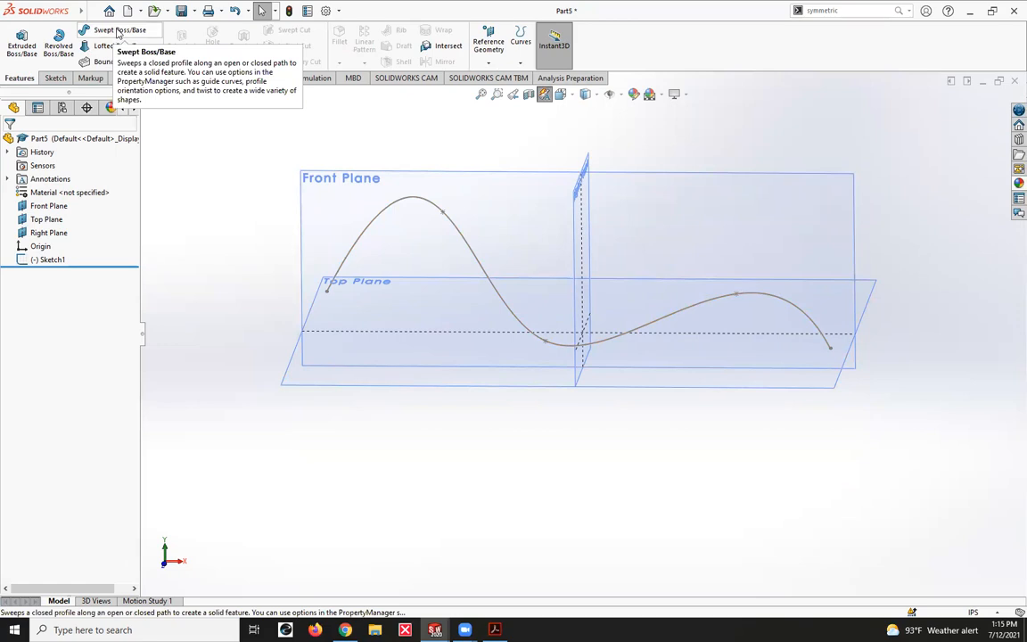
pyautogui.click(117, 32)
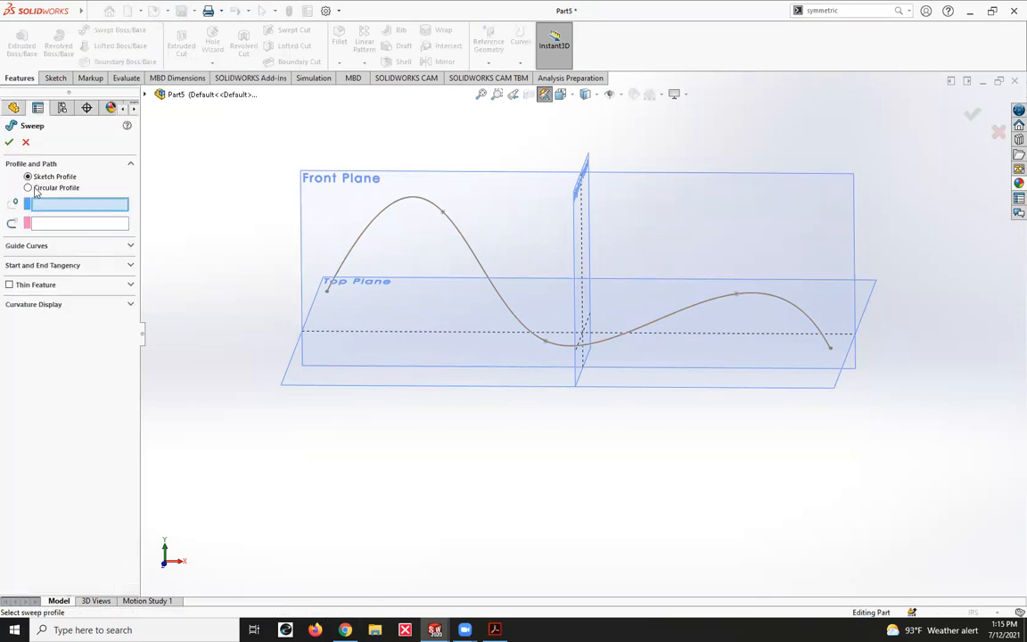
pyautogui.click(29, 188)
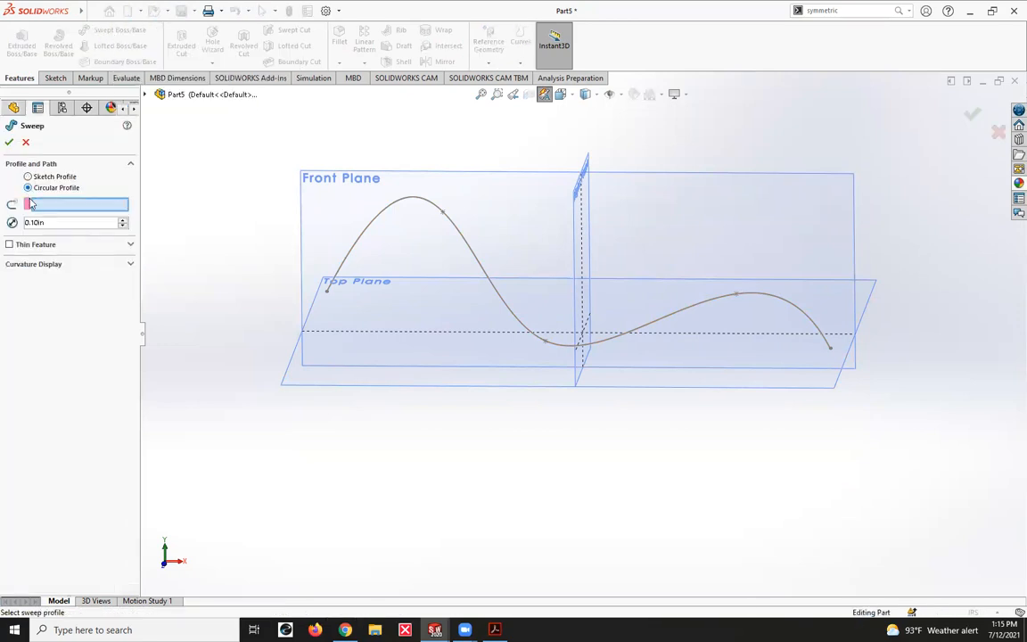
pyautogui.click(368, 230)
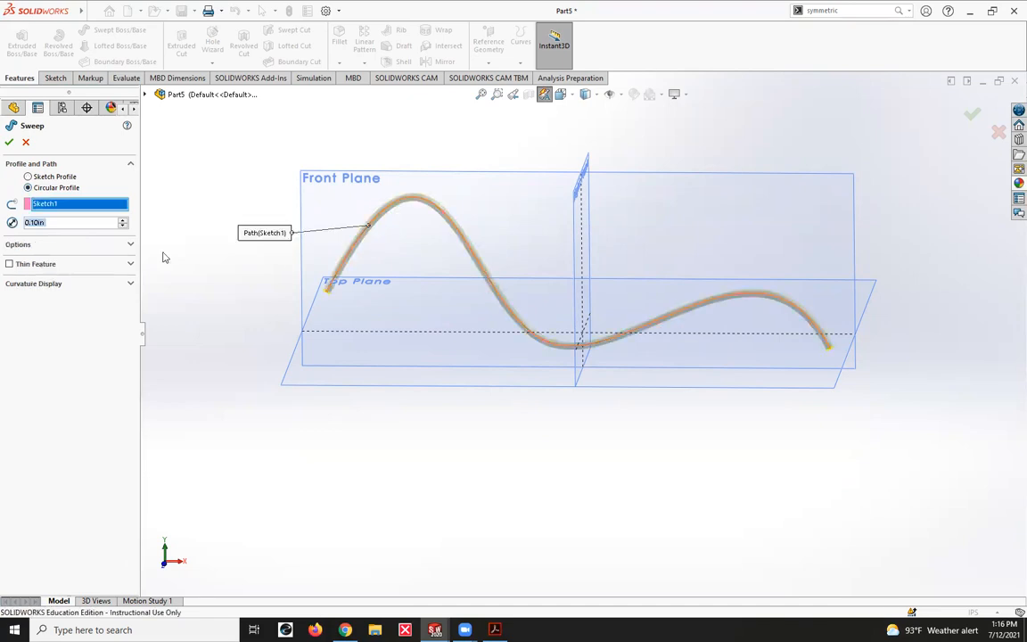
pyautogui.click(123, 220)
pyautogui.click(123, 220)
pyautogui.click(123, 220)
pyautogui.click(123, 220)
pyautogui.click(123, 220)
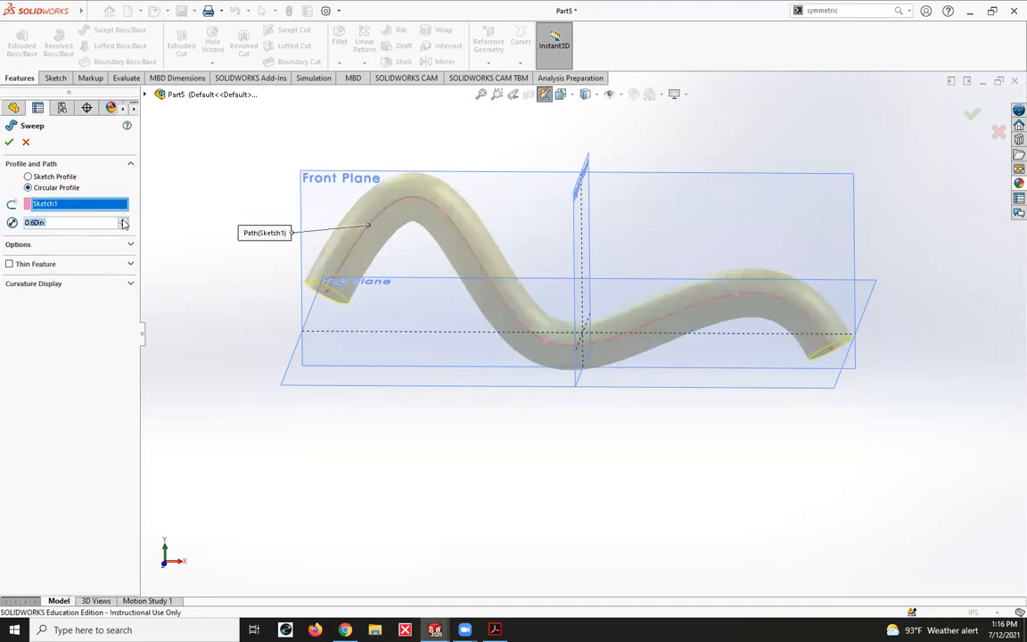
pyautogui.click(122, 226)
pyautogui.click(122, 225)
pyautogui.click(122, 226)
pyautogui.click(122, 226)
pyautogui.click(9, 143)
pyautogui.moveTo(248, 314); pyautogui.dragTo(343, 227, button='middle')
pyautogui.moveTo(562, 205); pyautogui.dragTo(425, 259, button='middle')
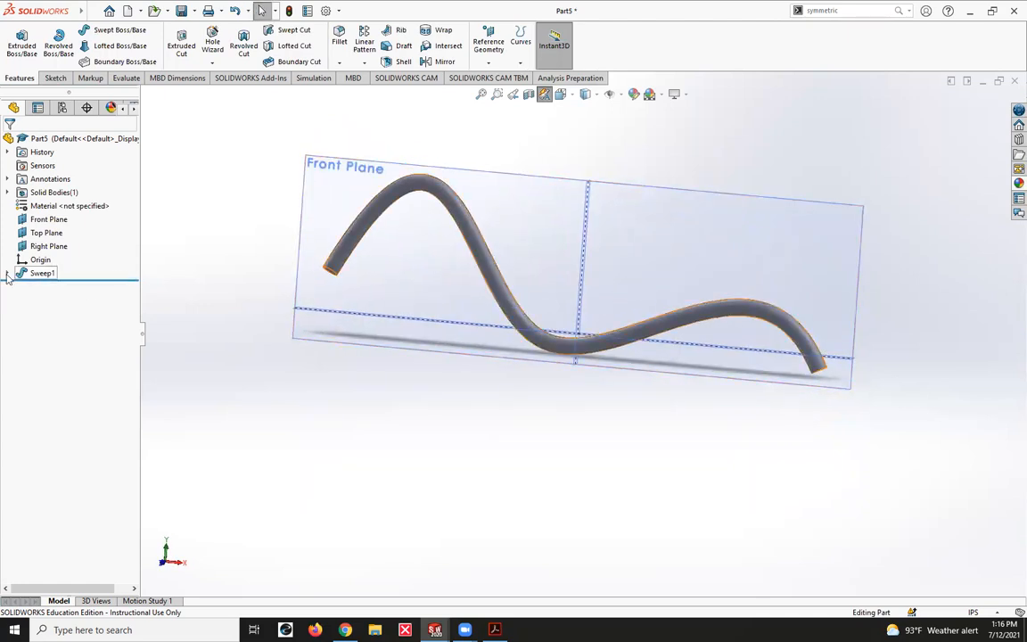
pyautogui.rightClick(27, 274)
pyautogui.click(31, 222)
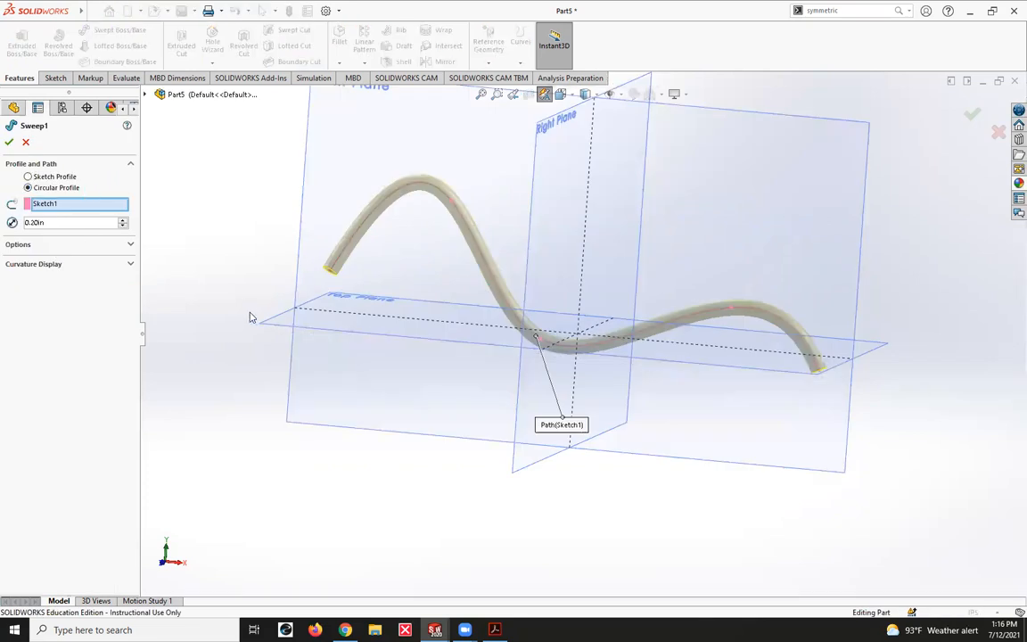
pyautogui.click(29, 177)
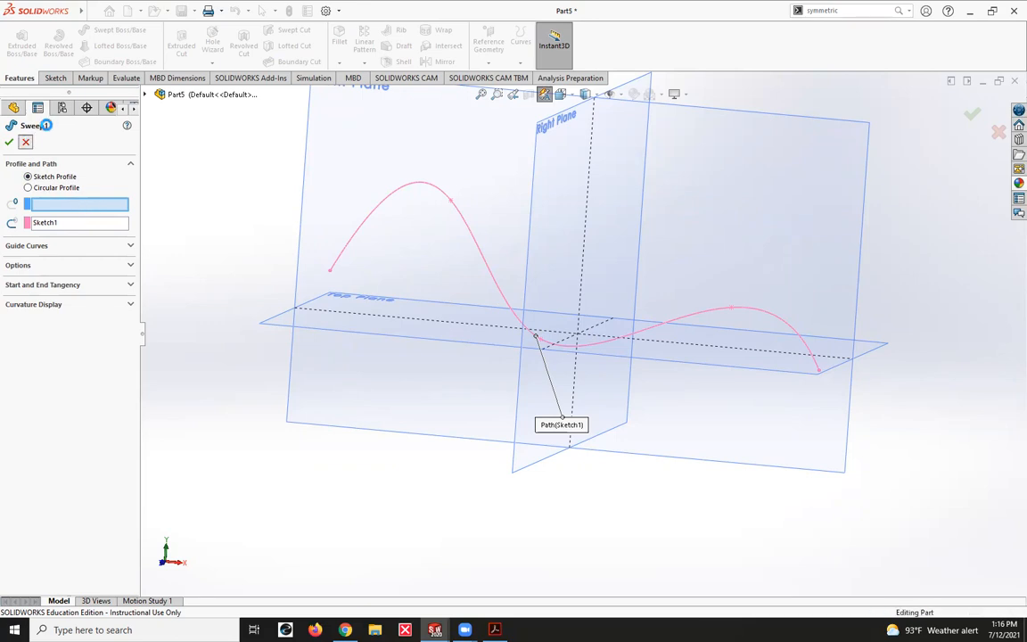
pyautogui.click(26, 144)
pyautogui.click(232, 200)
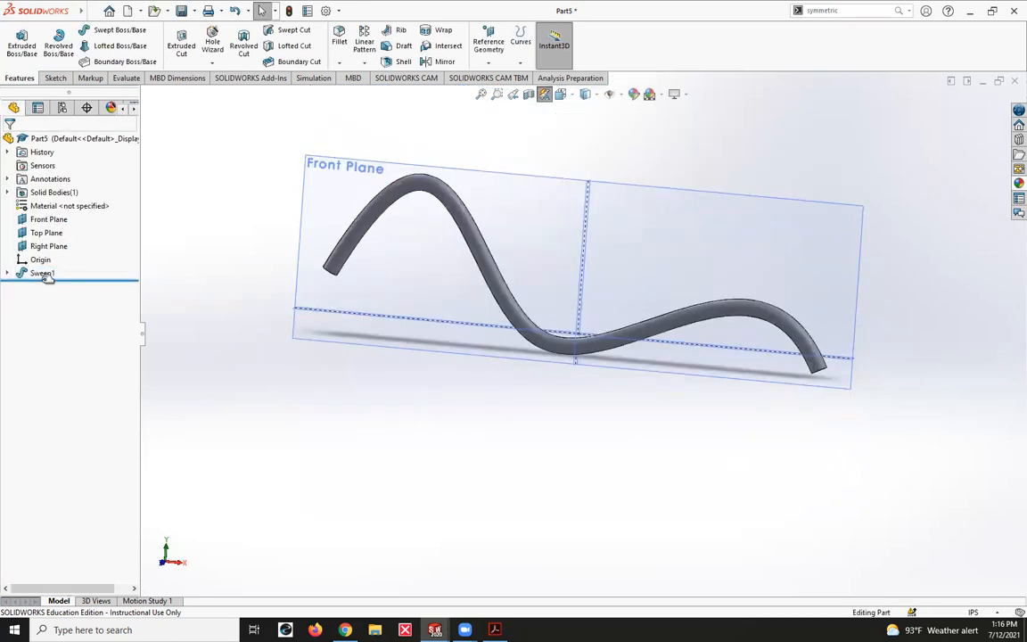
# - Delete the circular sweep feature while keeping its spline path sketch
pyautogui.rightClick(36, 274)
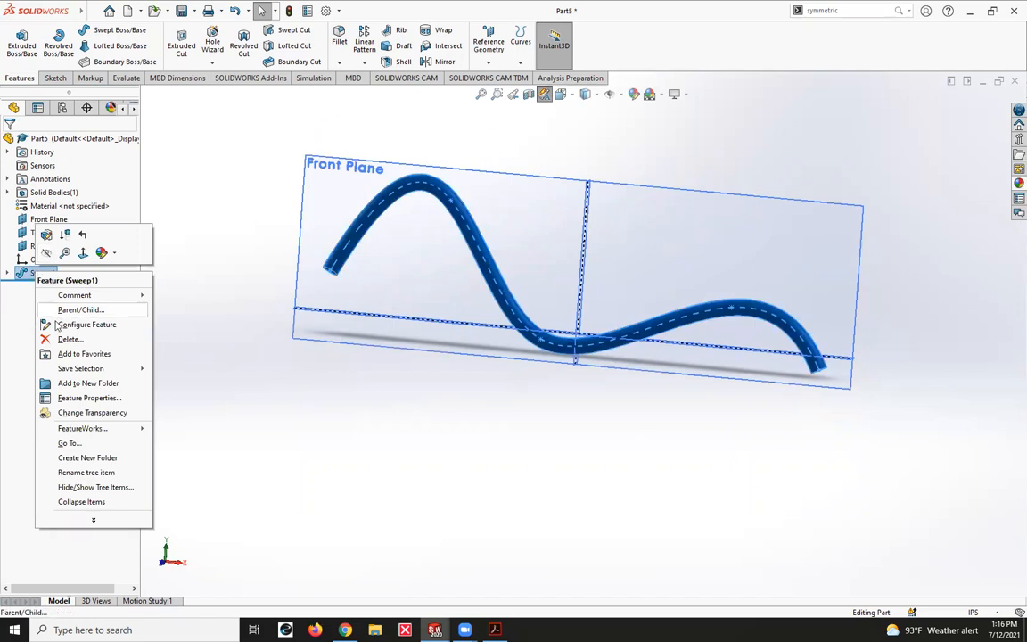
pyautogui.click(58, 339)
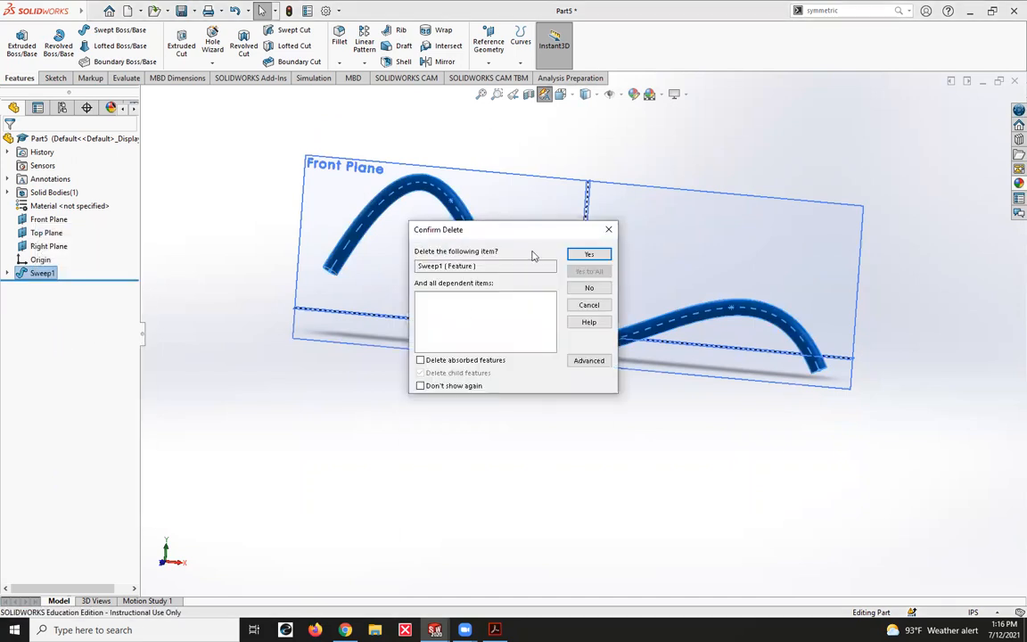
pyautogui.click(588, 254)
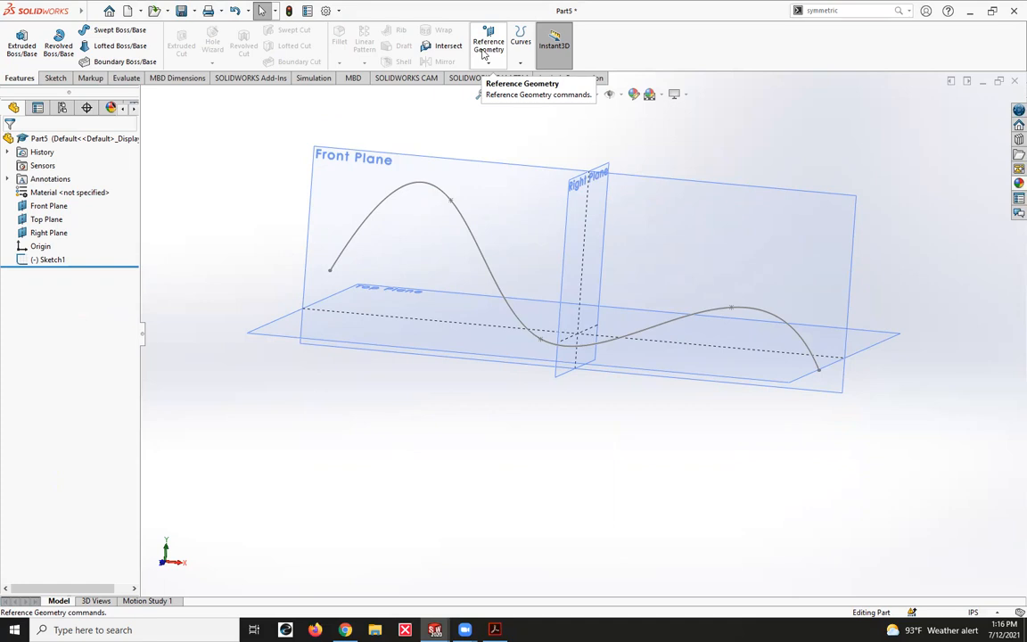
# - Create a reference plane through the spline's starting endpoint, perpendicular to the spline
pyautogui.click(487, 61)
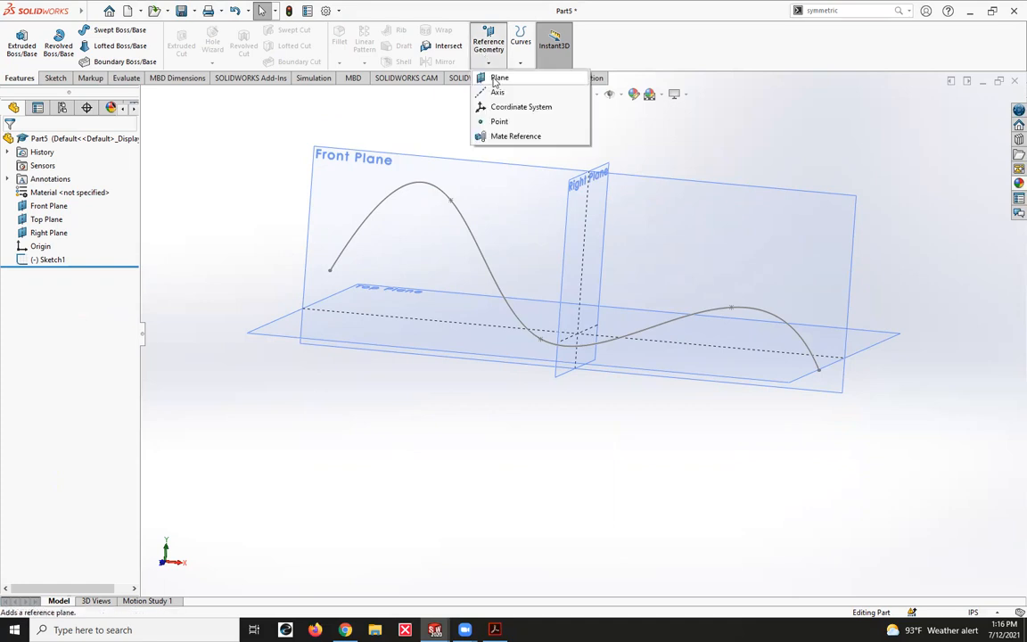
pyautogui.click(497, 78)
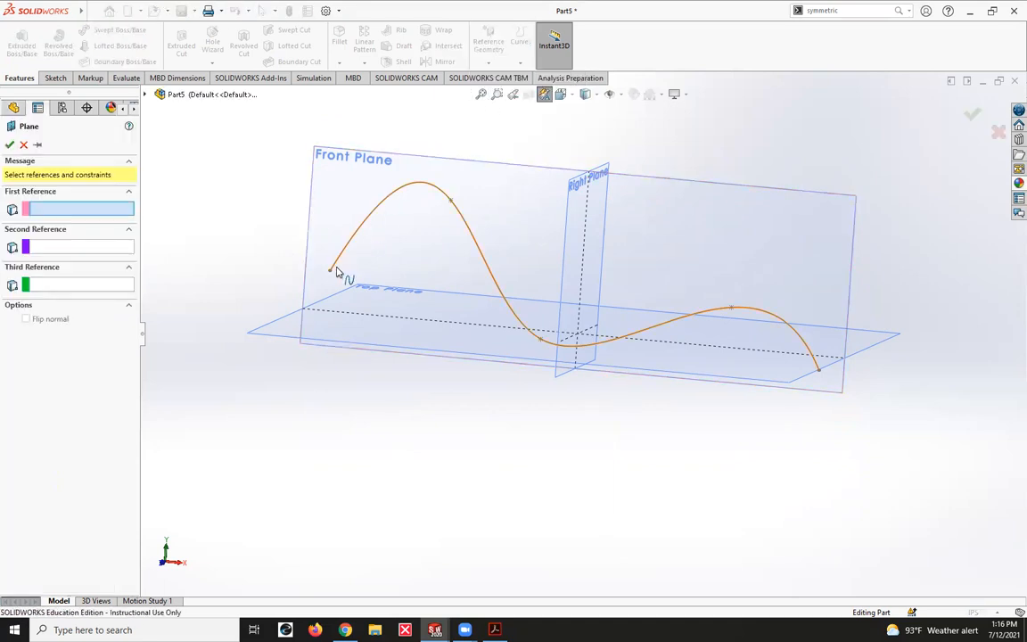
pyautogui.click(329, 273)
pyautogui.click(345, 257)
pyautogui.moveTo(268, 396); pyautogui.dragTo(284, 298, button='middle')
pyautogui.click(10, 144)
# - Sketch a closed triangle around the spline's starting endpoint on the new reference plane and close the sketch
pyautogui.click(54, 77)
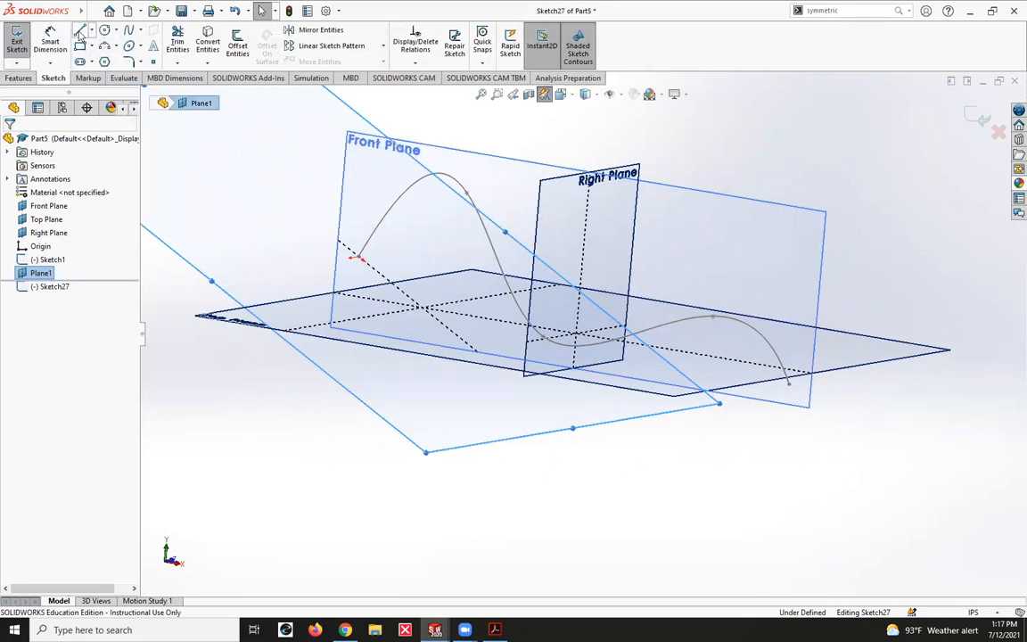
pyautogui.click(80, 32)
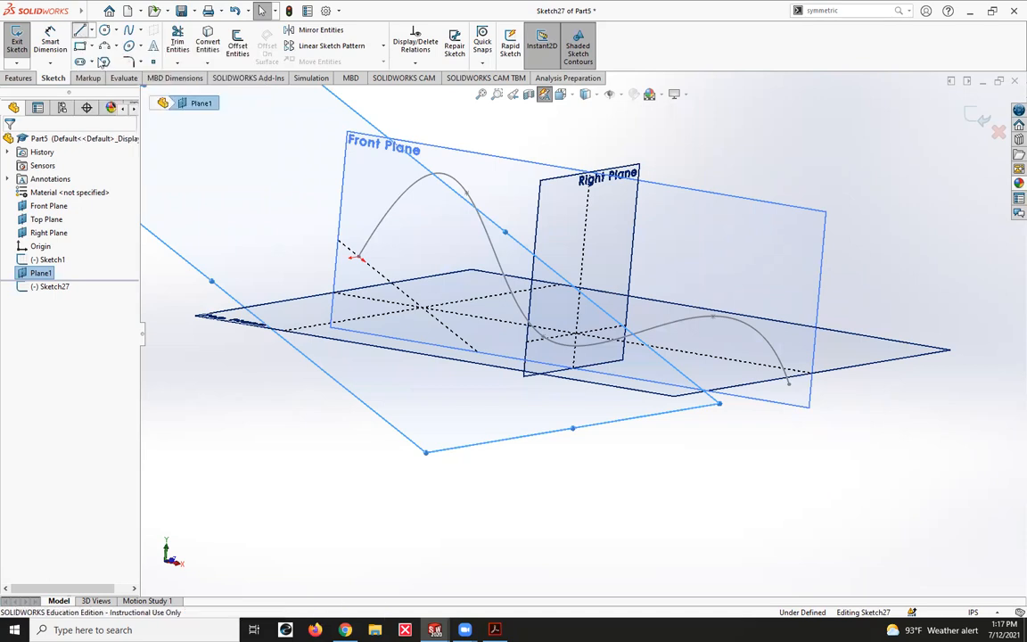
pyautogui.click(311, 200)
pyautogui.click(404, 243)
pyautogui.click(374, 302)
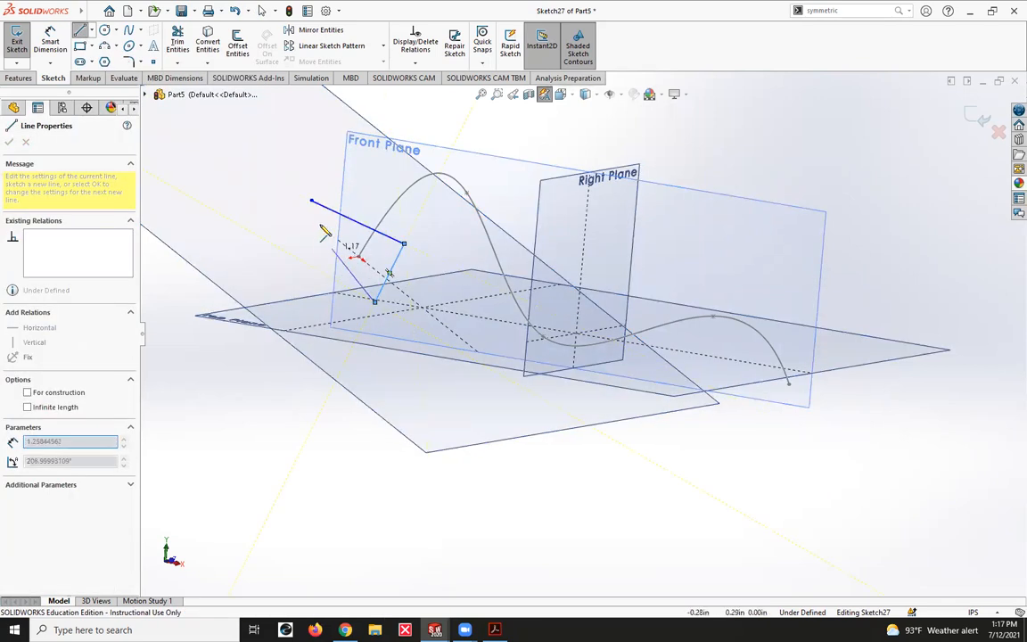
pyautogui.click(311, 202)
pyautogui.press('Escape')
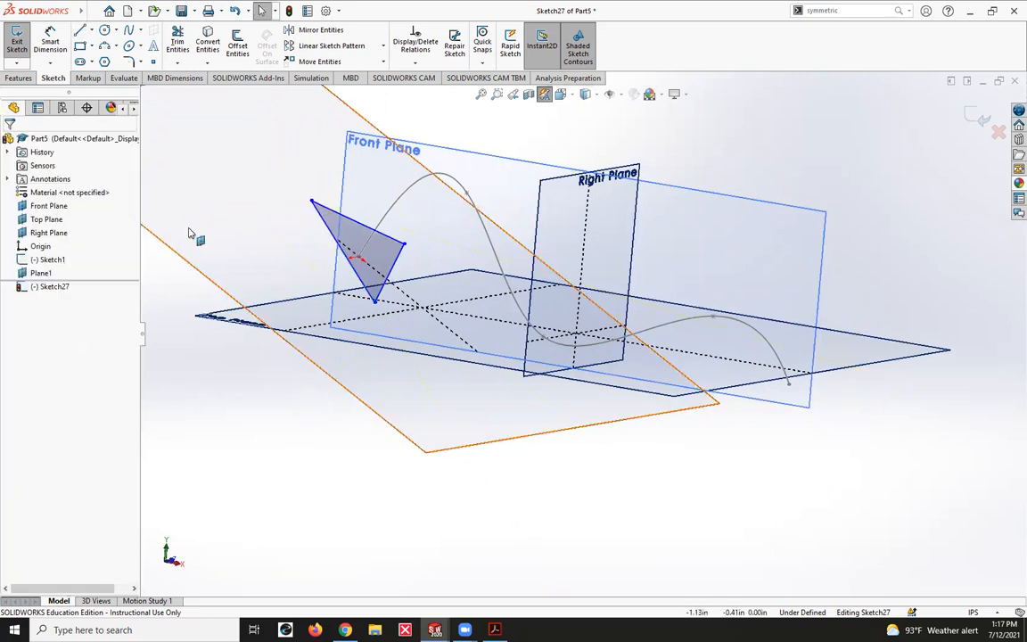
pyautogui.click(18, 42)
# - Sweep the triangle profile along the spline path to create a solid
pyautogui.moveTo(188, 204); pyautogui.dragTo(211, 219, button='middle')
pyautogui.click(18, 78)
pyautogui.click(140, 32)
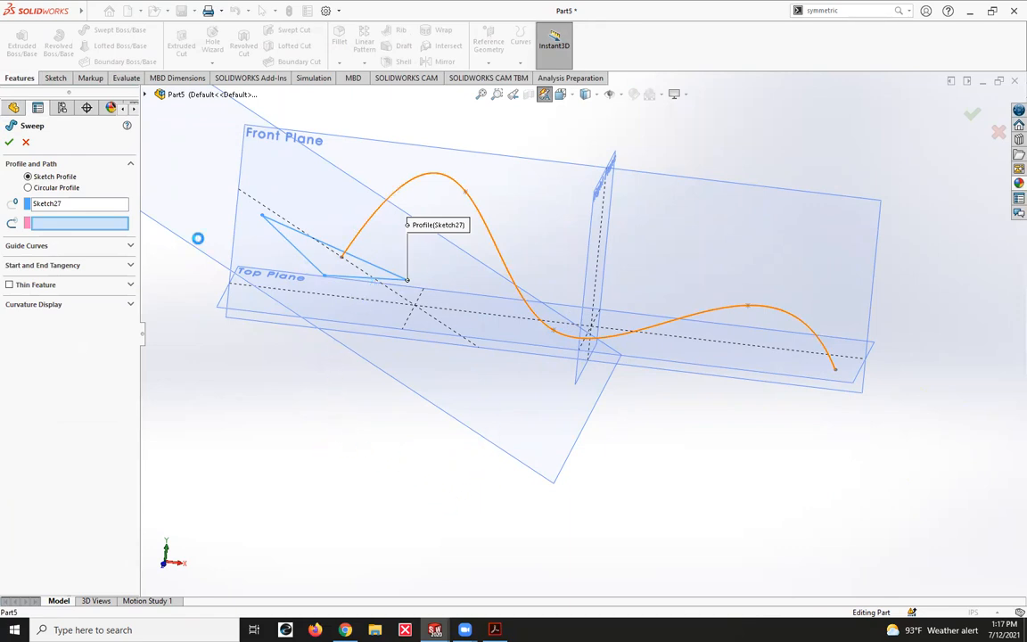
pyautogui.moveTo(568, 470)
pyautogui.mouseDown(button='middle')
pyautogui.moveTo(605, 467)
pyautogui.moveTo(377, 395)
pyautogui.moveTo(294, 343)
pyautogui.mouseUp(button='middle')
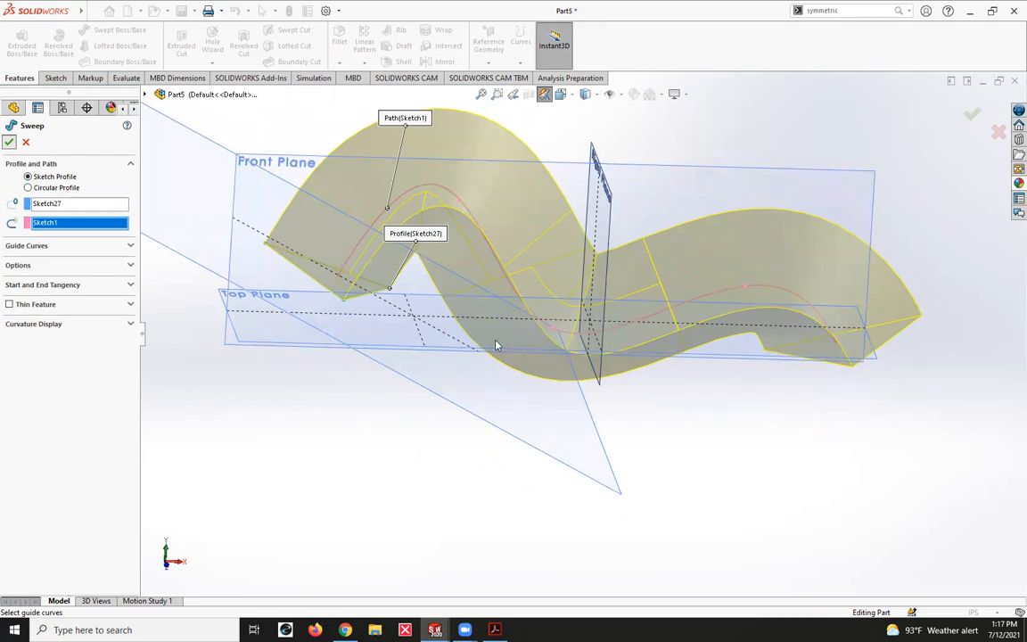
pyautogui.press('Return')
pyautogui.moveTo(653, 390); pyautogui.dragTo(616, 509, button='middle')
pyautogui.click(616, 509)
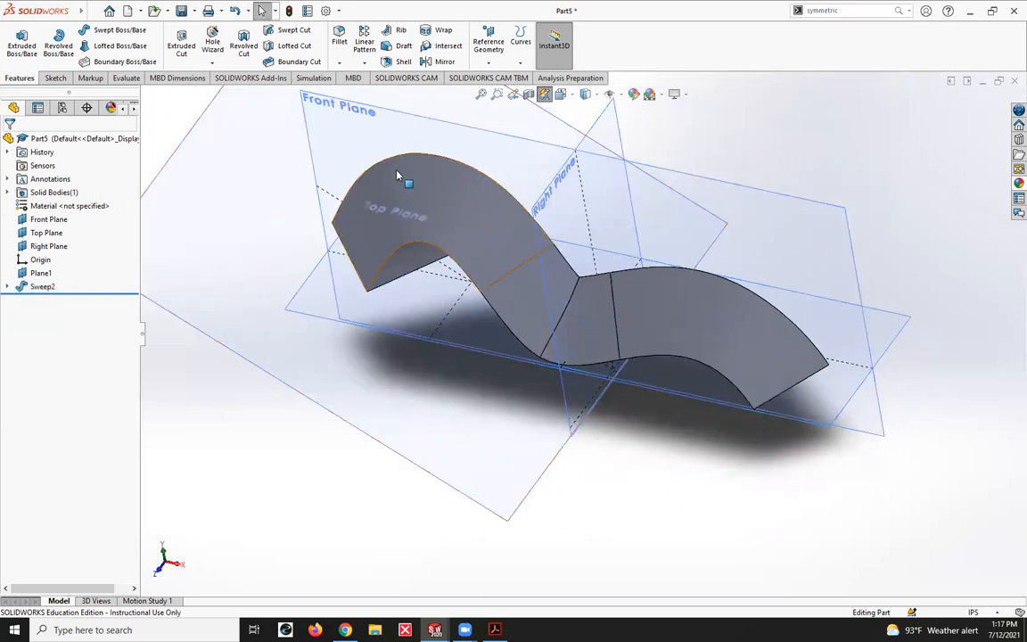
# - Roll the model back to just after the Origin and sketch a single line in the upper area of the Front Plane
pyautogui.moveTo(36, 293); pyautogui.dragTo(54, 253)
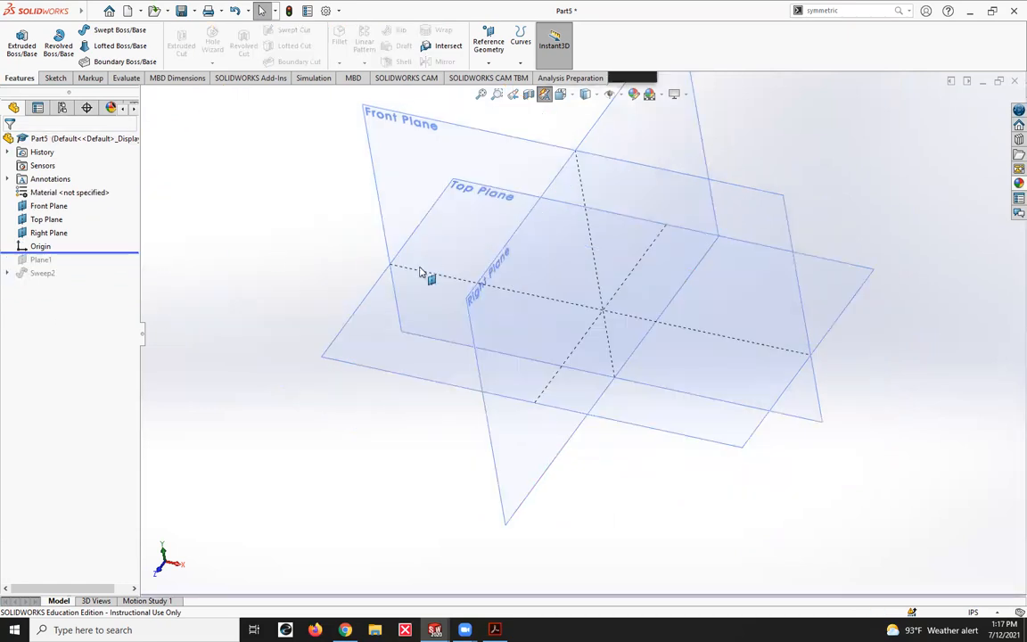
pyautogui.click(380, 185)
pyautogui.click(55, 78)
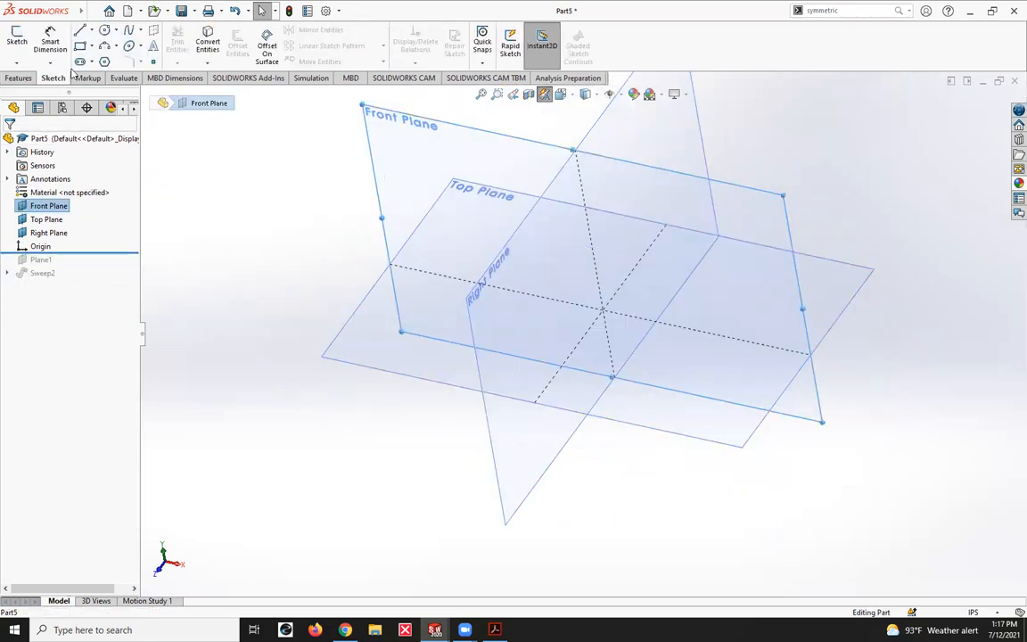
pyautogui.click(81, 30)
pyautogui.click(398, 166)
pyautogui.click(528, 170)
pyautogui.press('Escape')
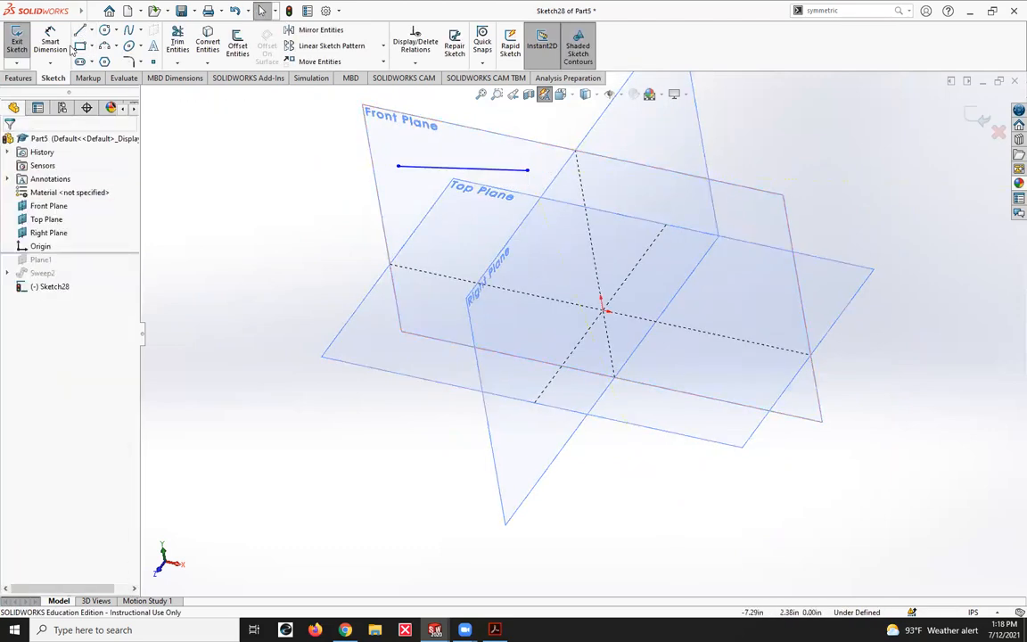
# - Extend the line with a tangent arc of 1.00 in radius and a second tangent line, closing the path sketch
pyautogui.click(649, 280)
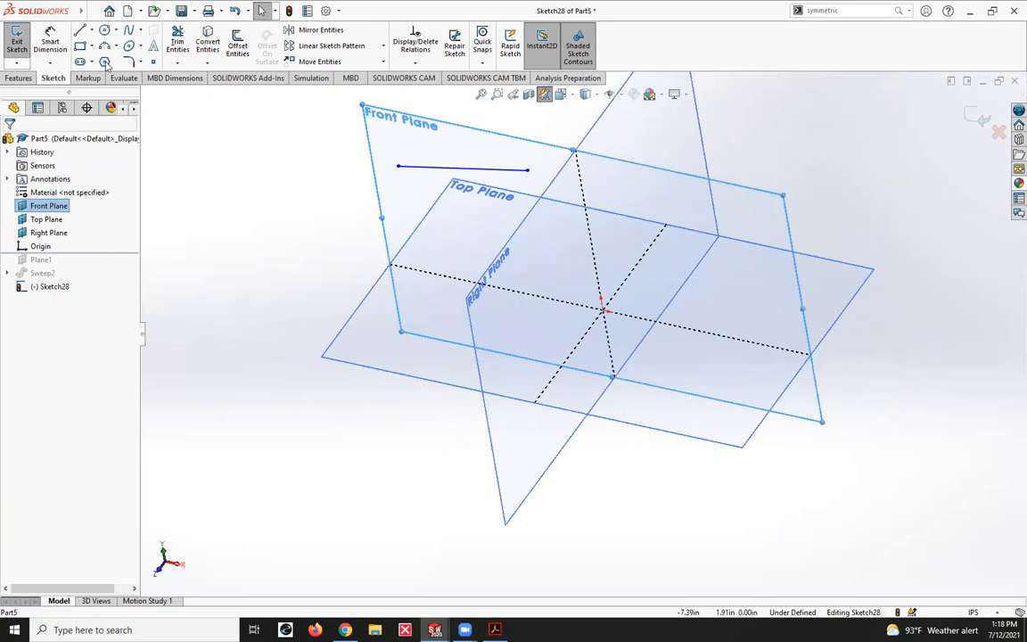
pyautogui.click(80, 29)
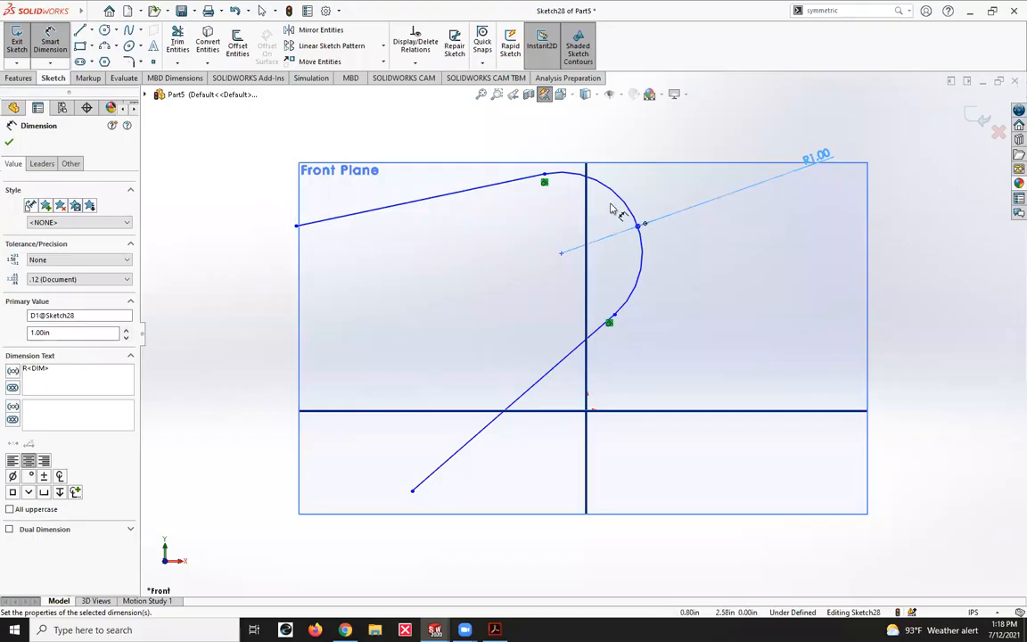
pyautogui.moveTo(809, 163); pyautogui.dragTo(695, 208)
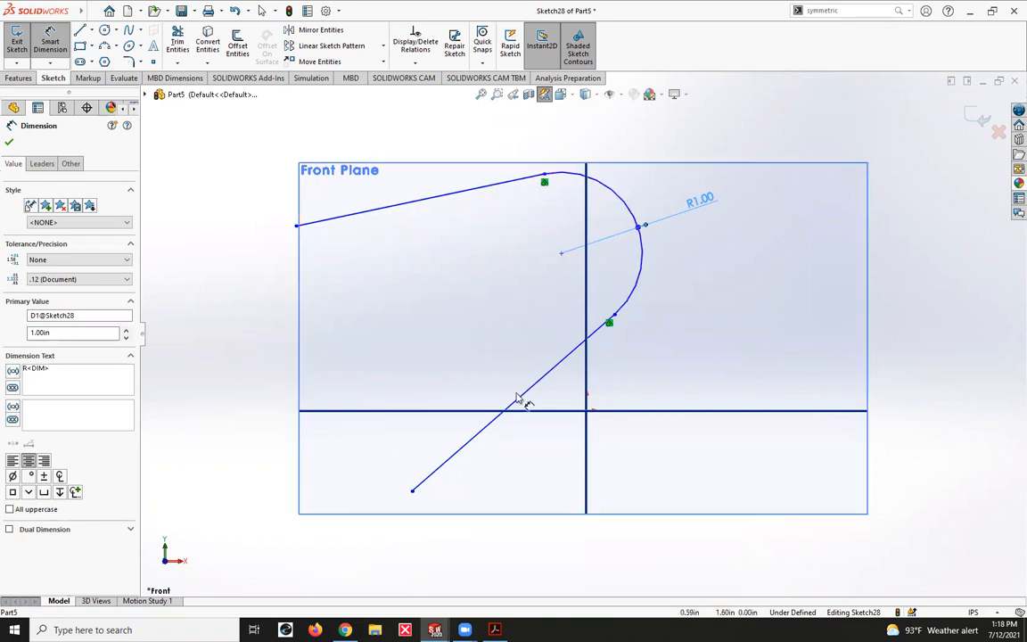
pyautogui.click(18, 82)
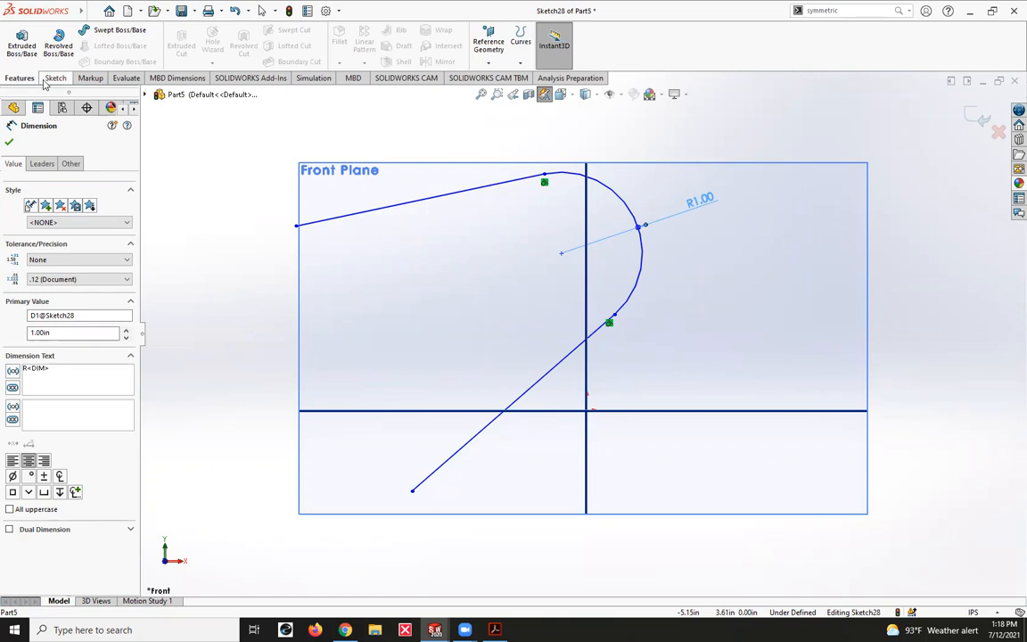
pyautogui.click(8, 142)
pyautogui.click(54, 77)
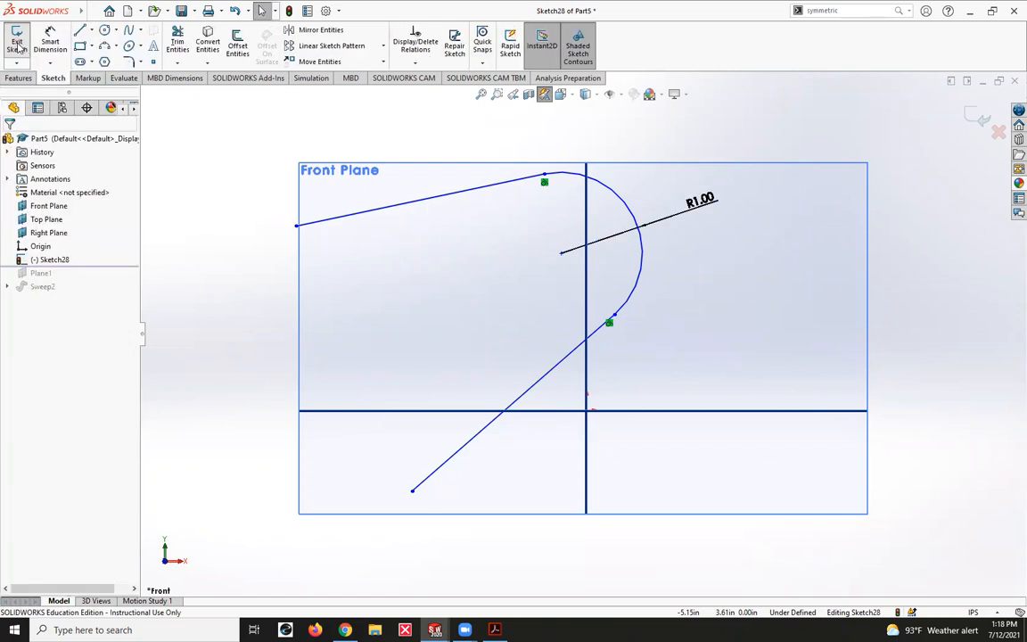
pyautogui.click(16, 41)
pyautogui.click(299, 227)
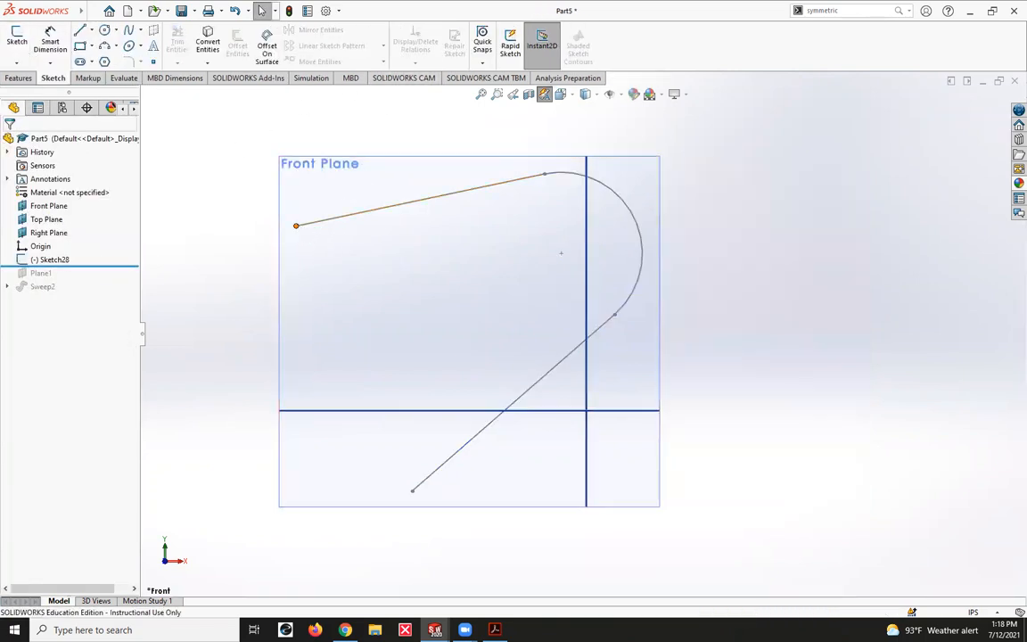
# - Start a swept boss with a circular profile, using the line-arc sketch as its path
pyautogui.click(19, 77)
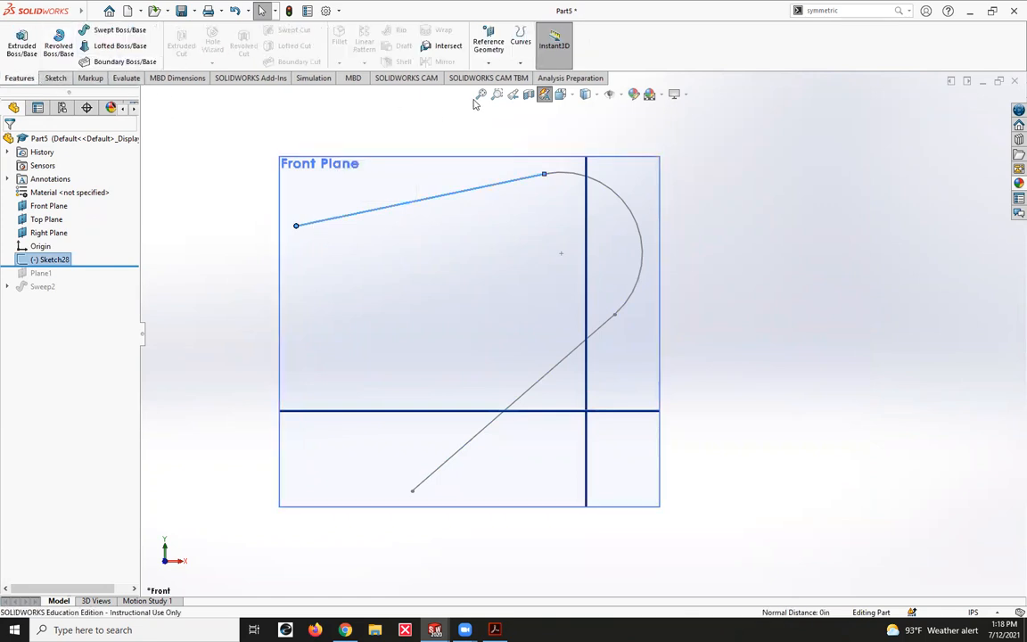
pyautogui.click(314, 132)
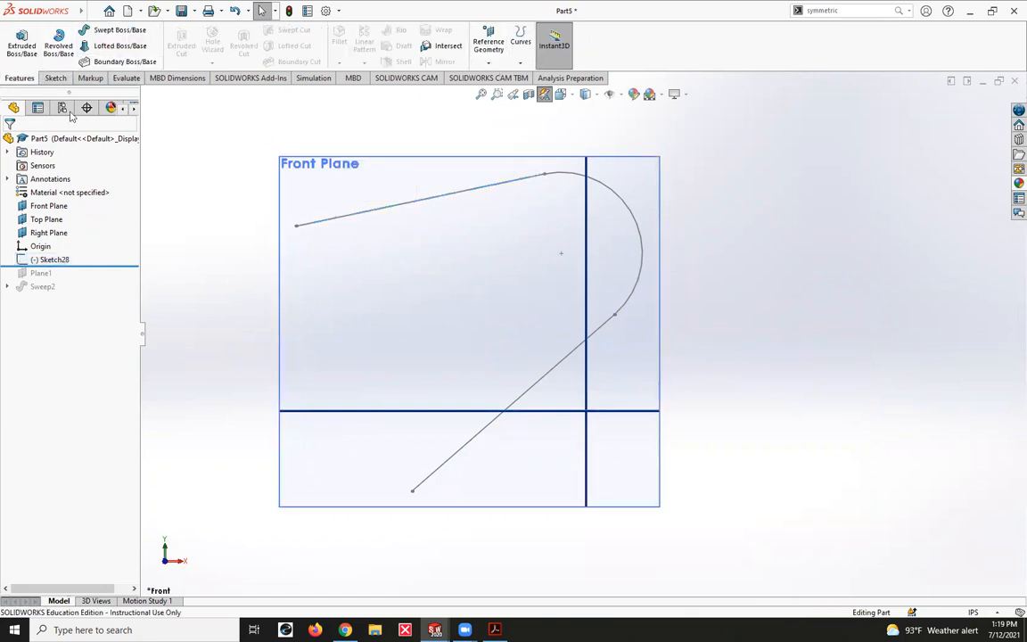
pyautogui.click(359, 213)
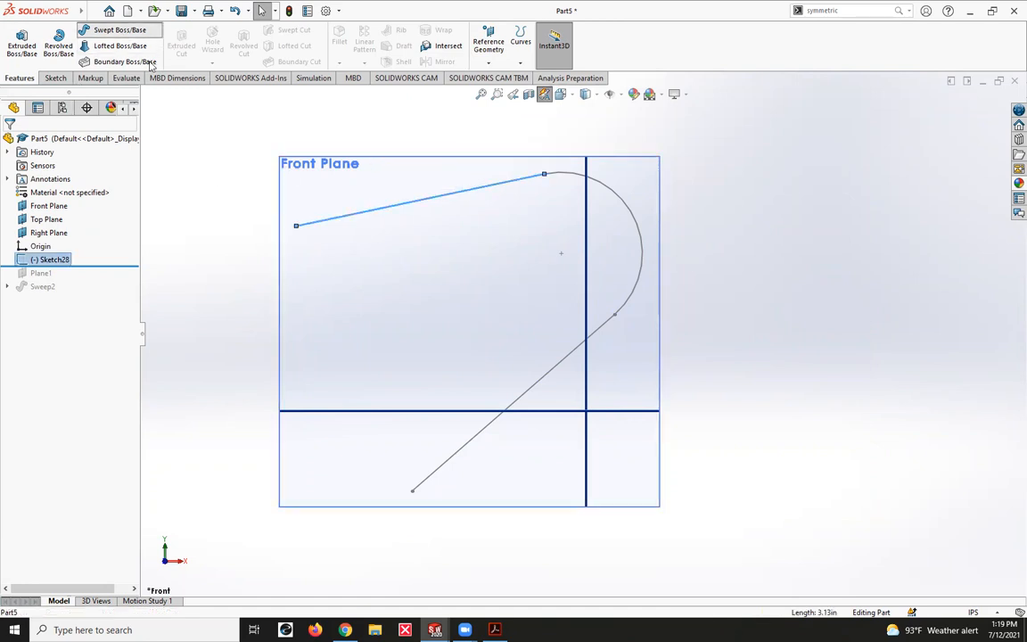
pyautogui.click(118, 30)
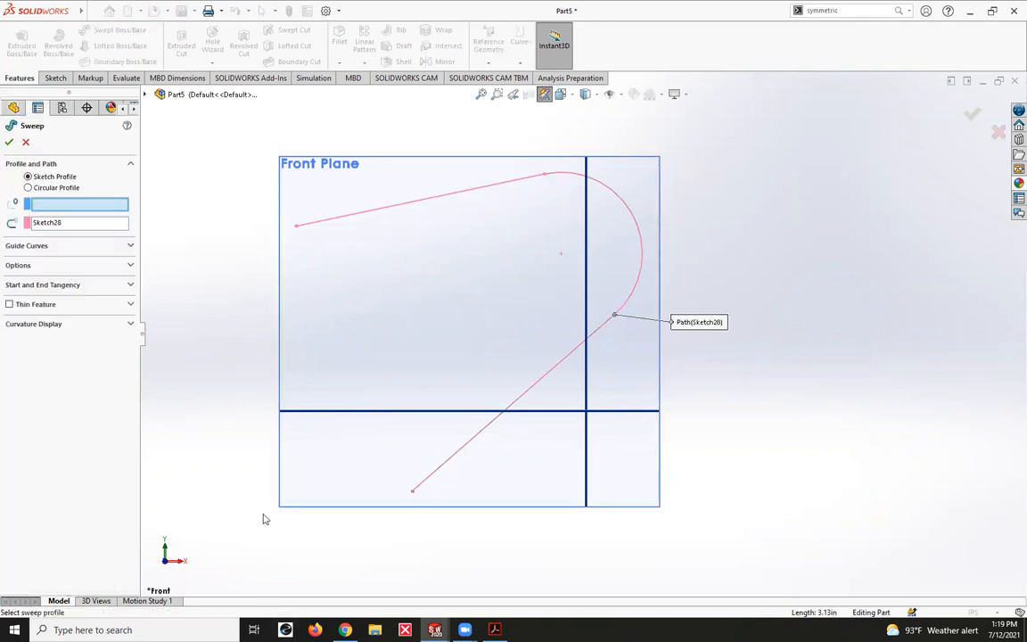
pyautogui.click(28, 188)
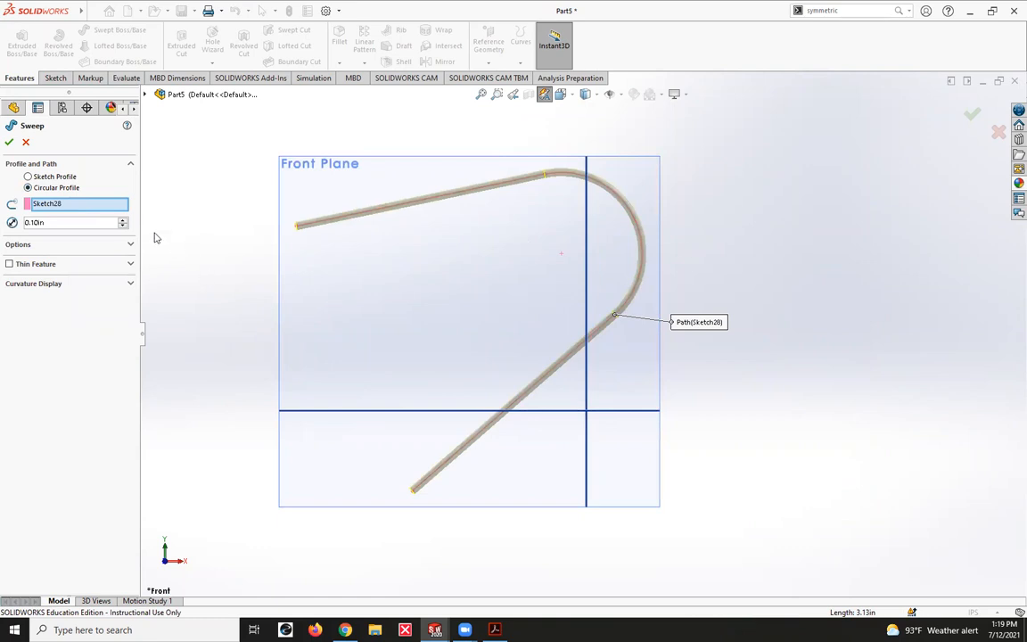
# - Set the circular profile's diameter to 2.00 in and complete the sweep along the line-arc path
pyautogui.click(73, 223)
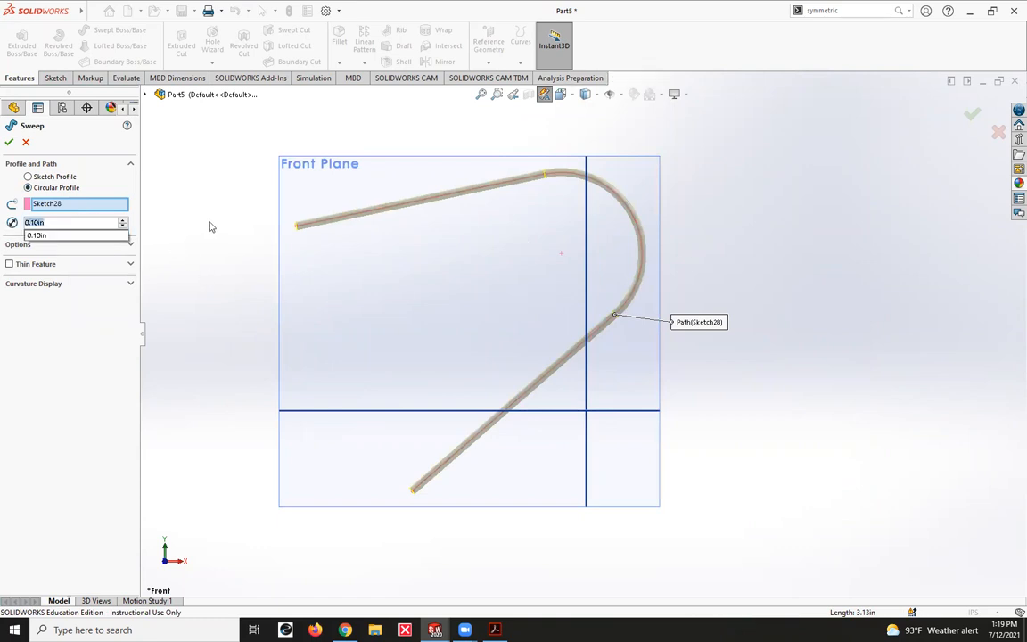
pyautogui.click(268, 260)
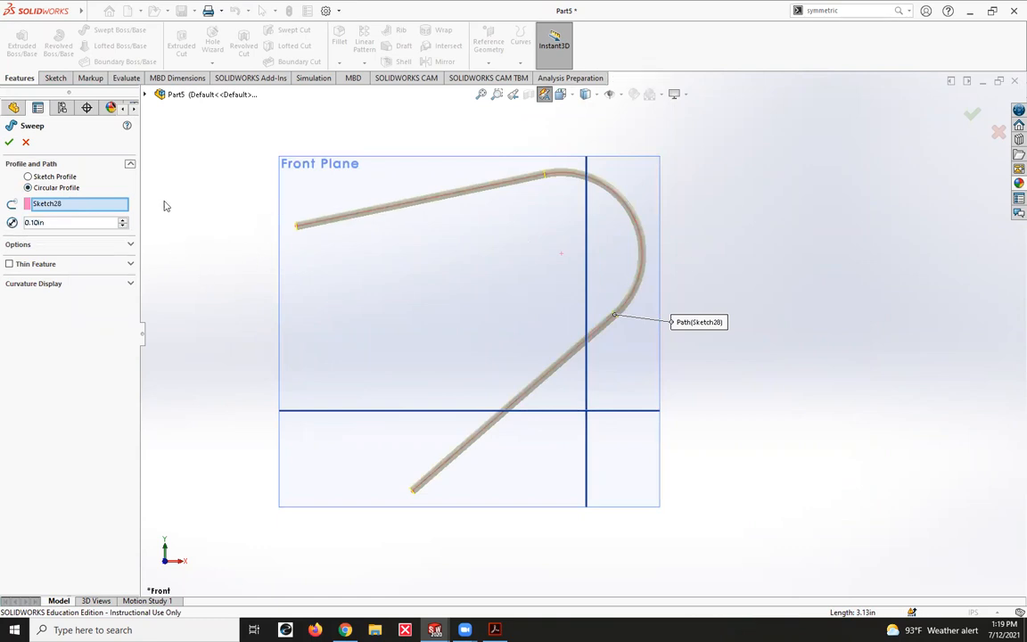
pyautogui.click(123, 222)
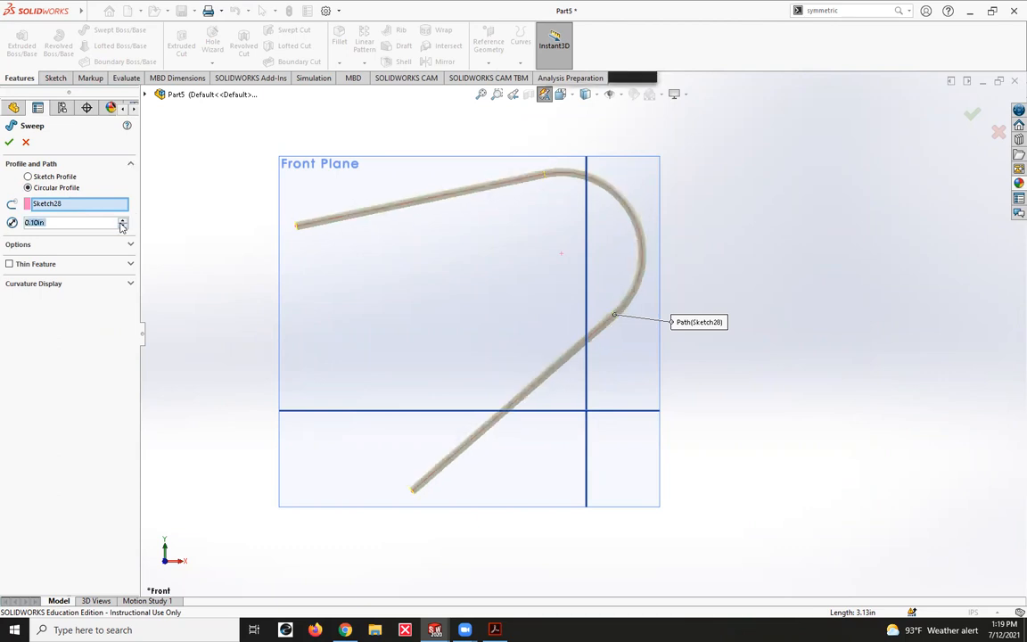
pyautogui.click(123, 222)
pyautogui.click(123, 222)
pyautogui.click(123, 222)
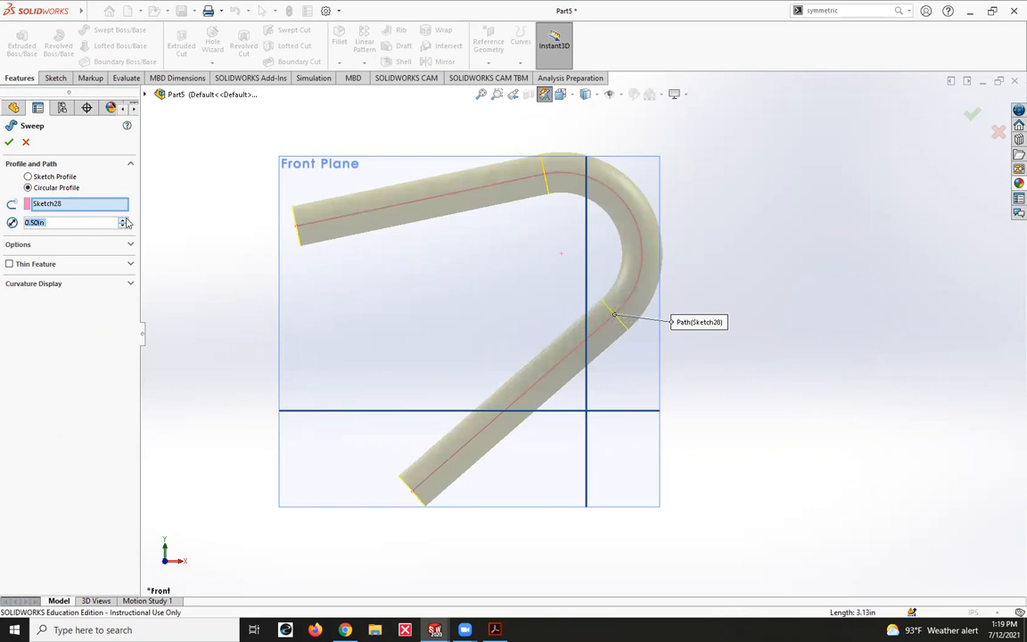
pyautogui.click(123, 222)
pyautogui.click(123, 222)
pyautogui.click(123, 222)
pyautogui.click(123, 222)
pyautogui.click(123, 222)
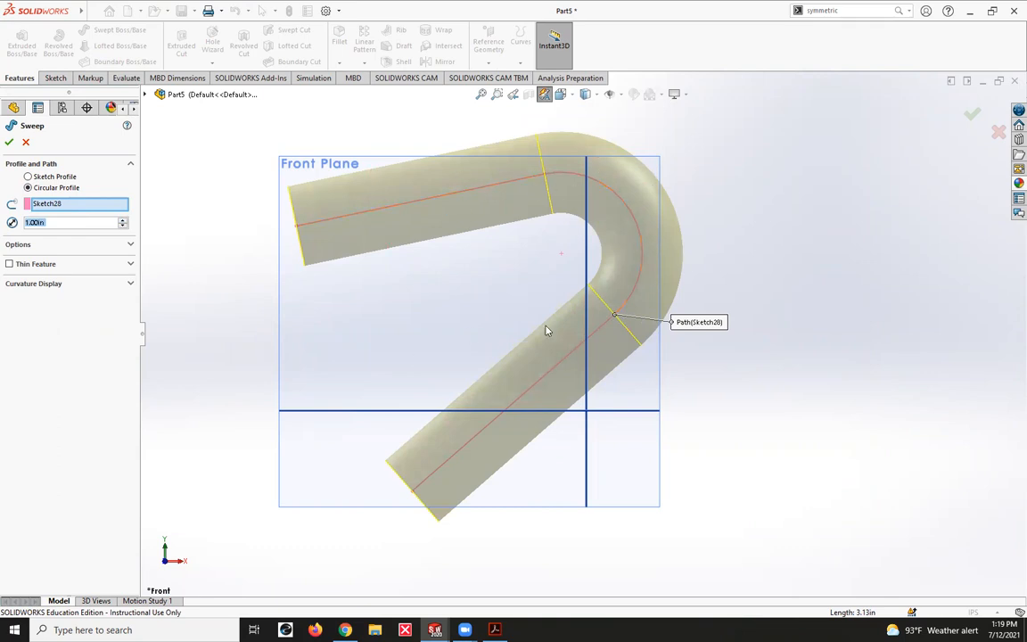
pyautogui.click(123, 222)
pyautogui.click(123, 222)
pyautogui.click(123, 222)
pyautogui.click(123, 222)
pyautogui.click(122, 222)
pyautogui.click(123, 222)
pyautogui.click(123, 222)
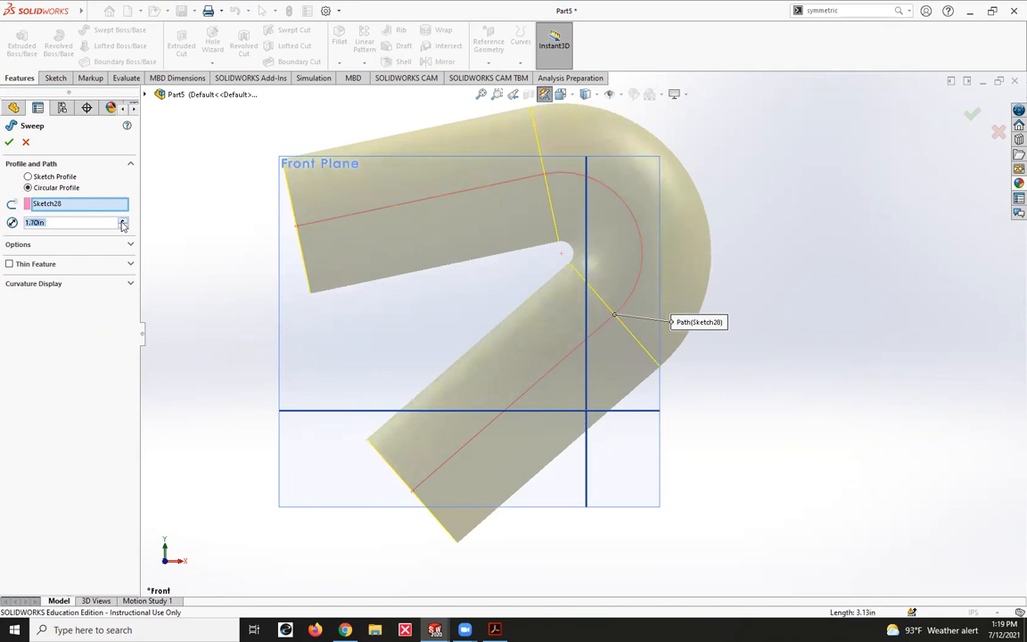
pyautogui.click(123, 222)
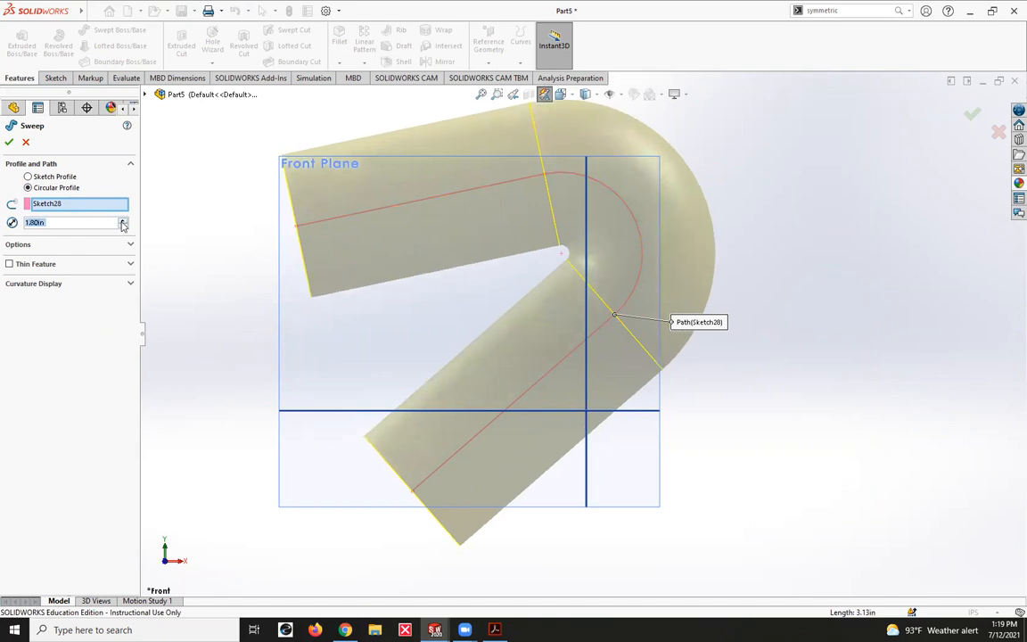
pyautogui.click(122, 222)
pyautogui.click(123, 222)
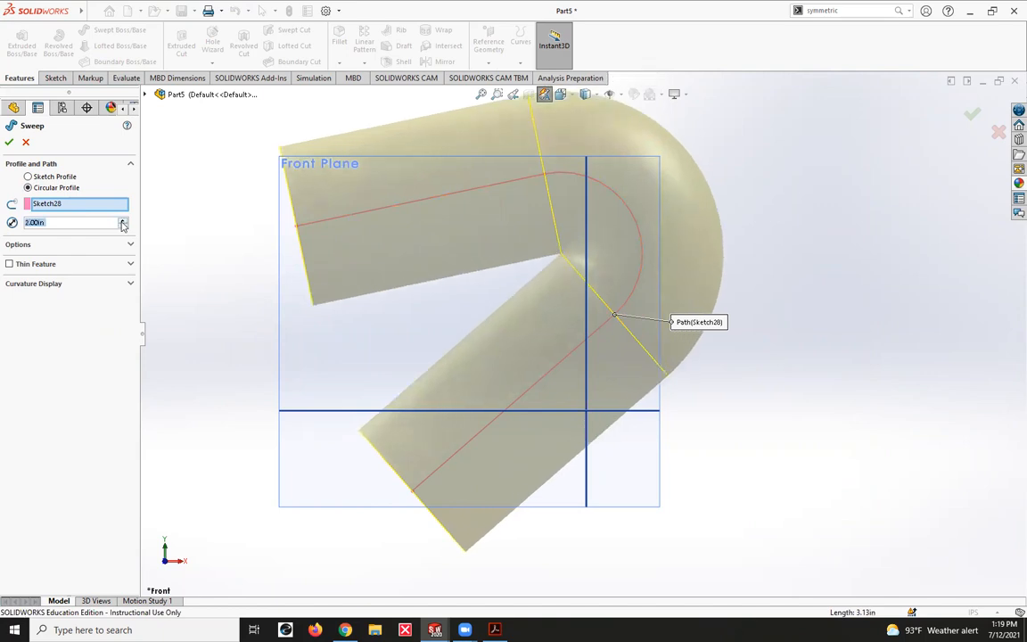
pyautogui.click(9, 142)
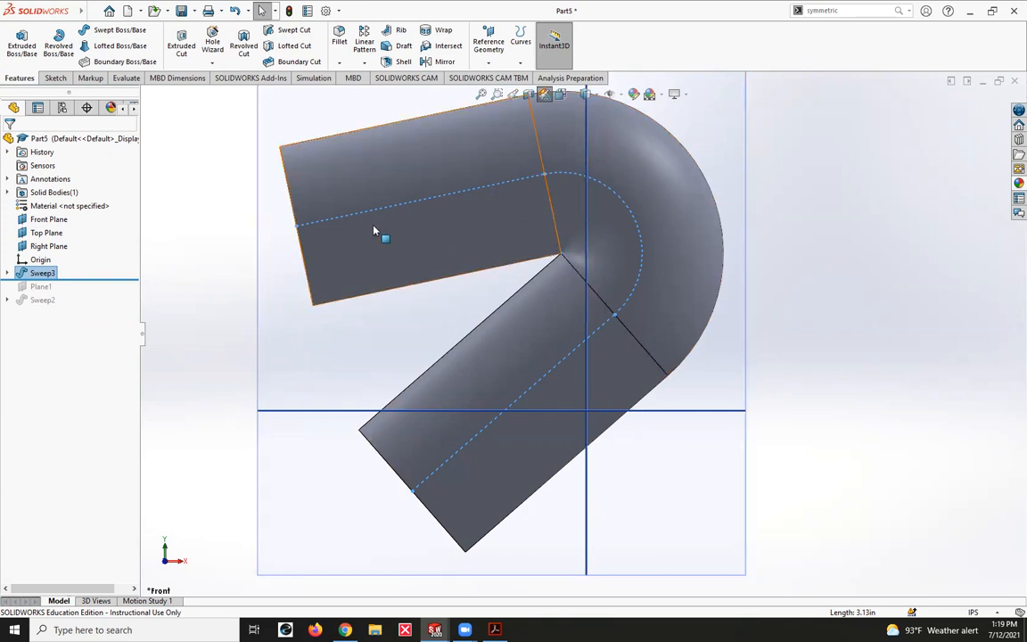
# - Try a 2.10 in diameter on the line-arc sweep, return it to 2.00 in and cancel the edit
pyautogui.rightClick(24, 275)
pyautogui.click(42, 230)
pyautogui.click(124, 221)
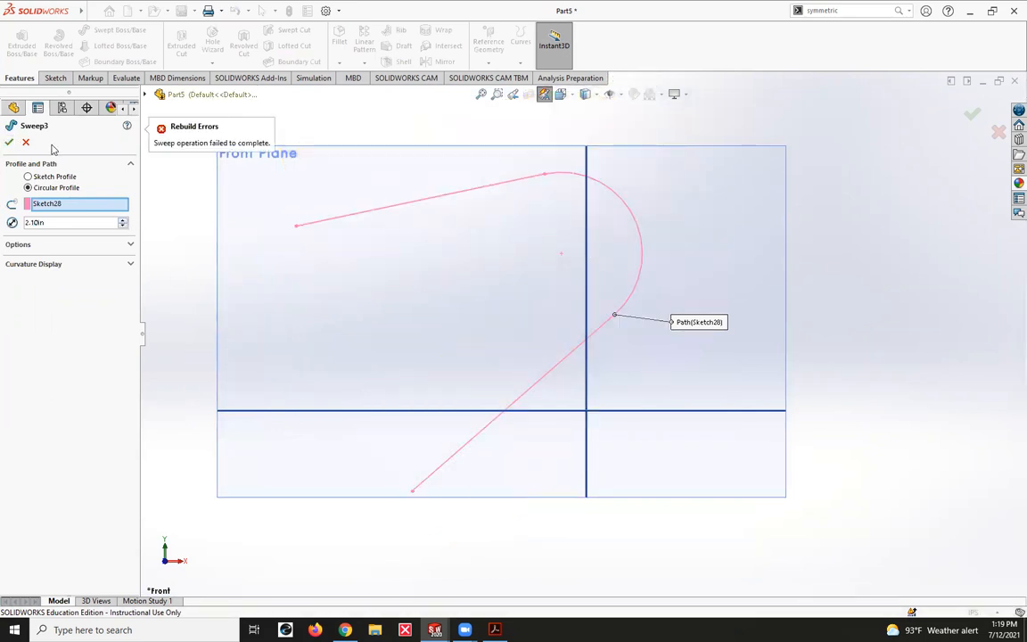
pyautogui.click(122, 226)
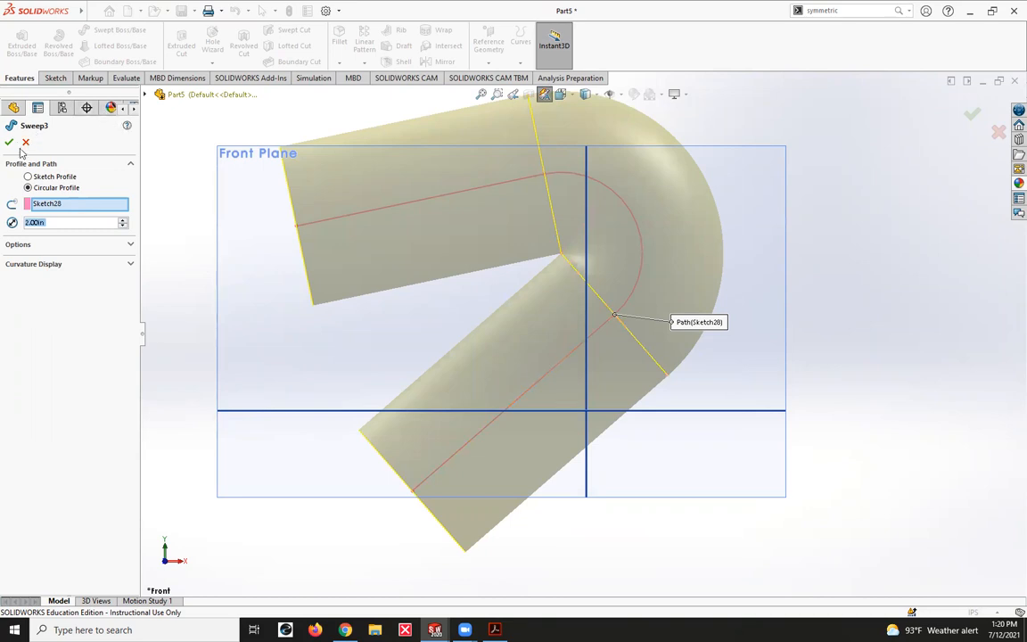
pyautogui.moveTo(232, 298); pyautogui.dragTo(306, 302, button='middle')
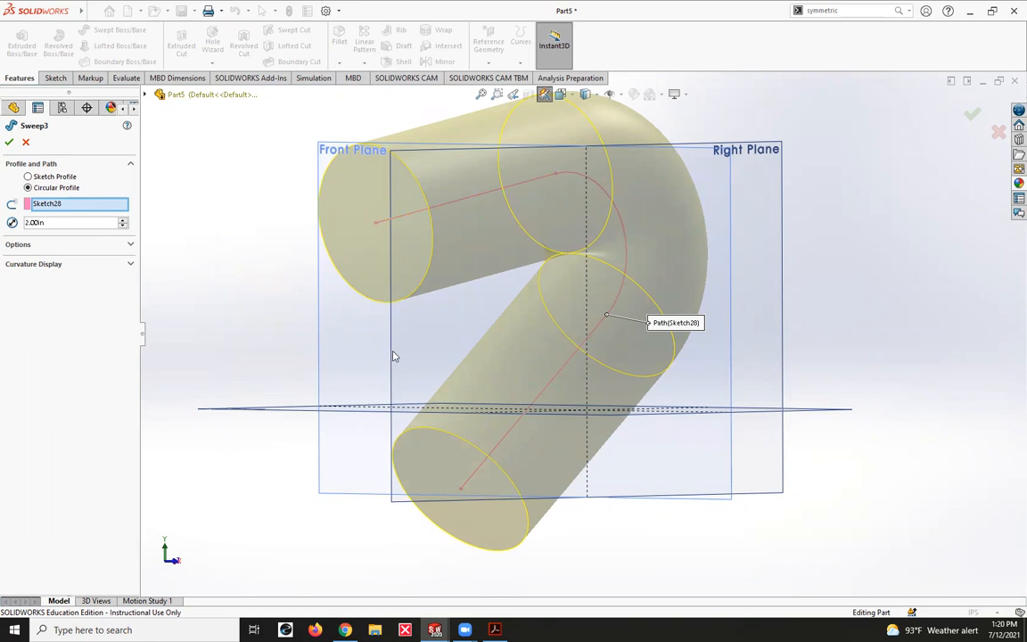
pyautogui.moveTo(598, 309); pyautogui.dragTo(334, 289, button='middle')
pyautogui.moveTo(442, 294); pyautogui.dragTo(210, 282, button='middle')
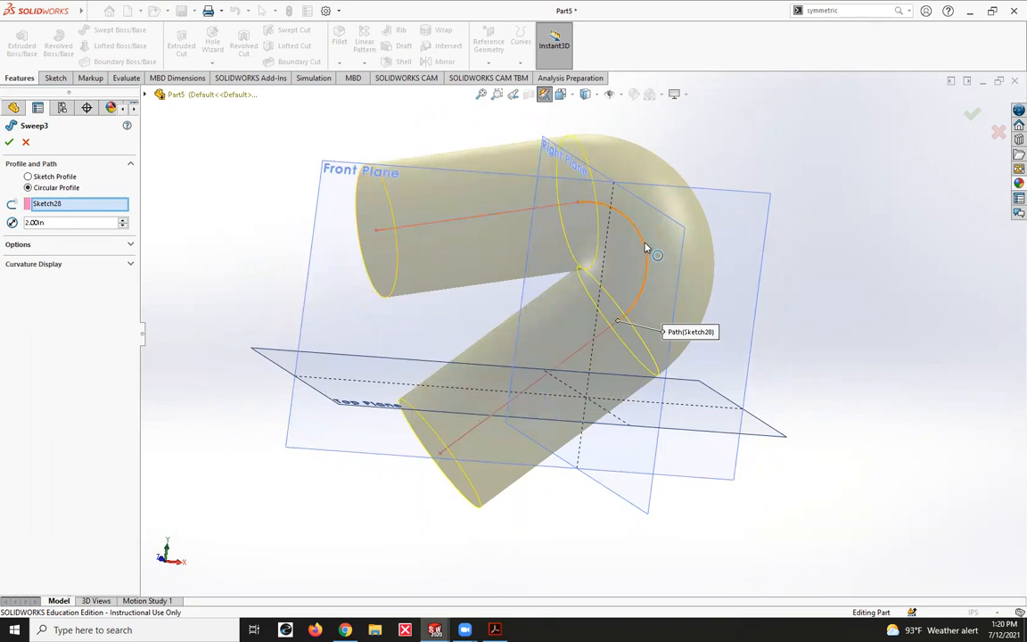
pyautogui.click(26, 143)
pyautogui.moveTo(327, 266); pyautogui.dragTo(388, 605, button='middle')
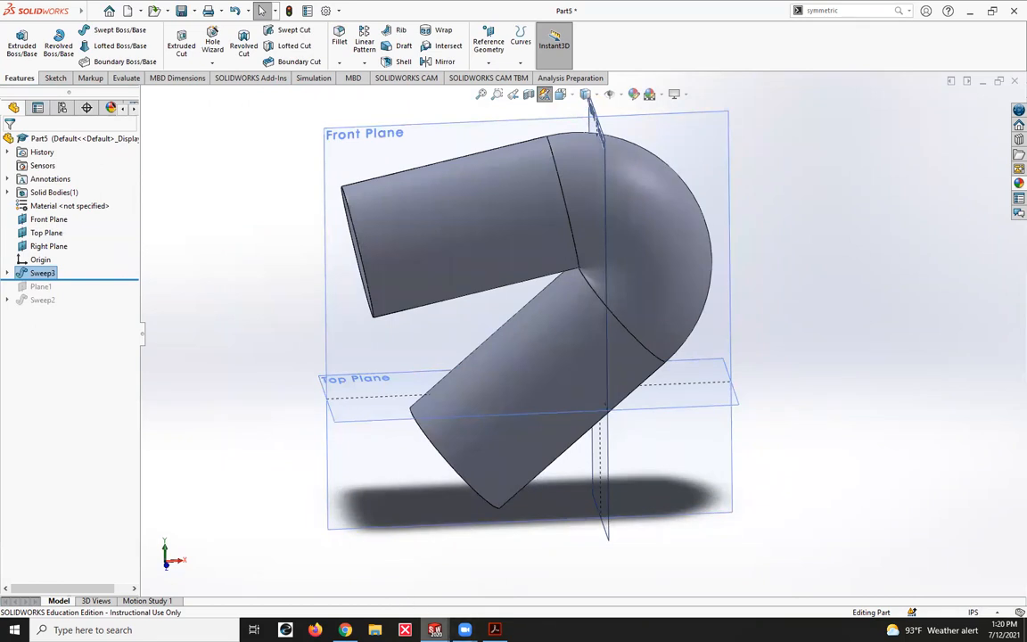
# - Switch to Part4 and sketch a five-point spline on the wedge's sloped top face, running between its two short edges, and close the sketch
pyautogui.moveTo(434, 629)
pyautogui.click(391, 562)
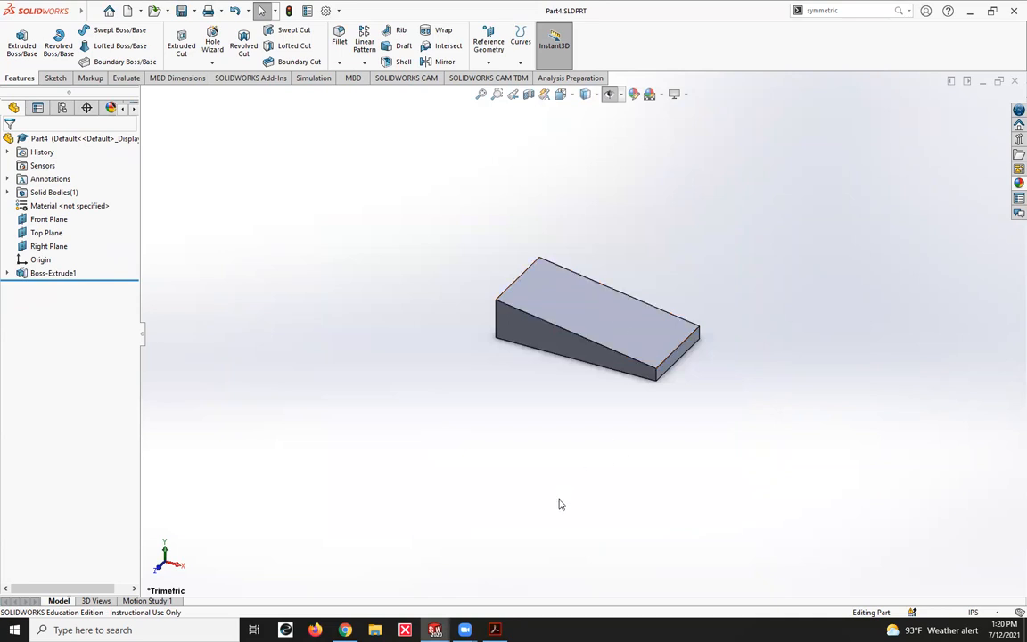
pyautogui.click(554, 298)
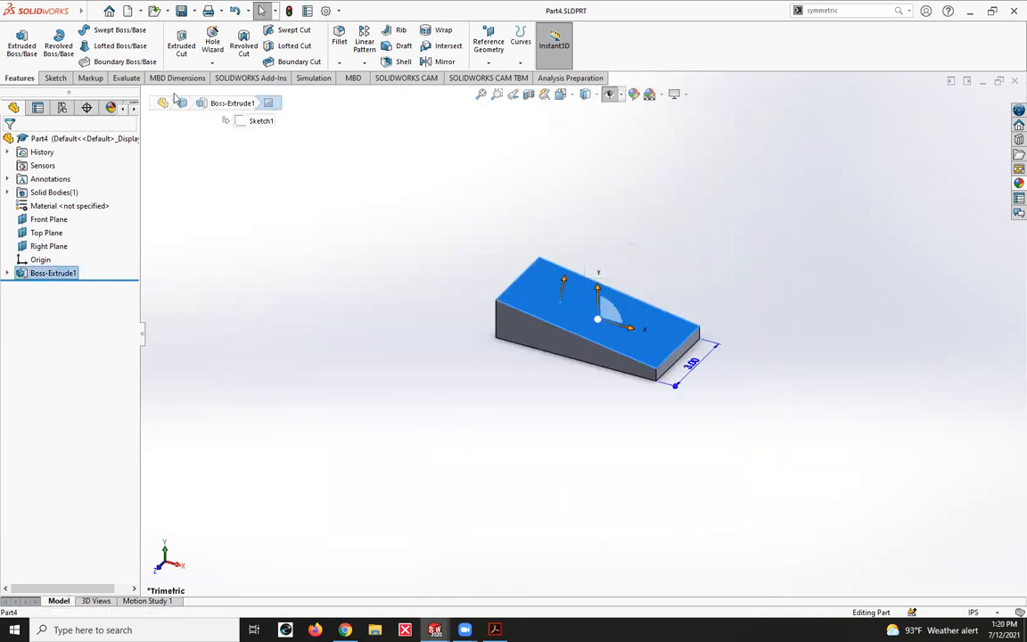
pyautogui.click(55, 78)
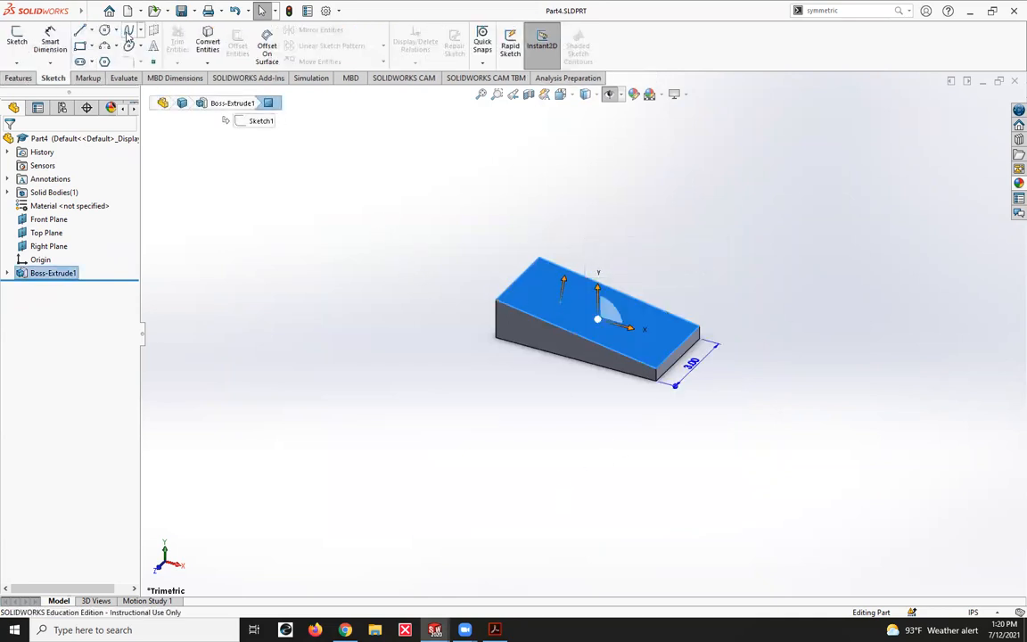
pyautogui.click(128, 33)
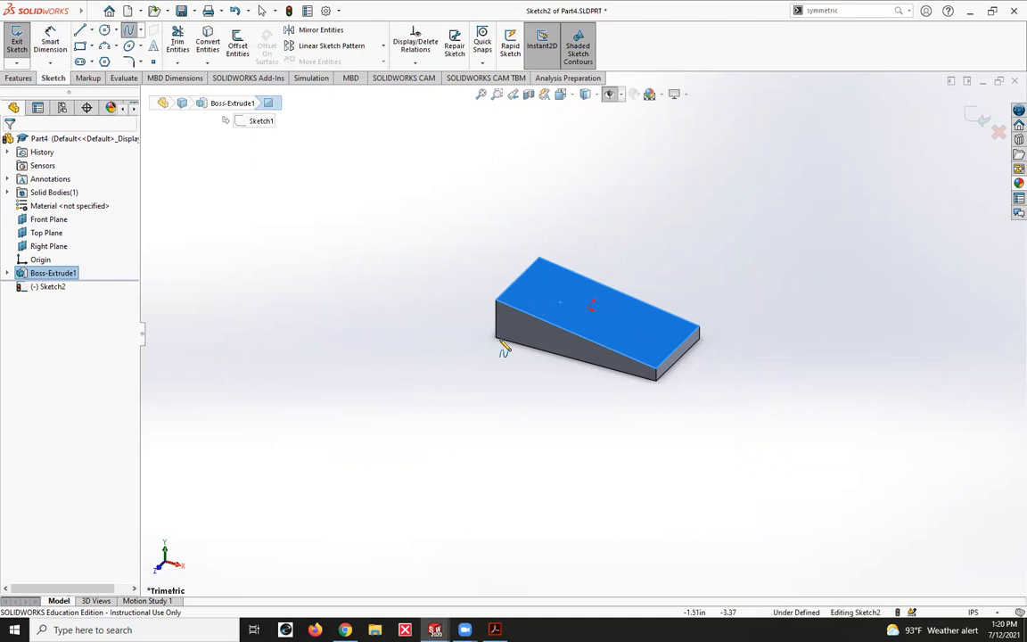
pyautogui.click(515, 277)
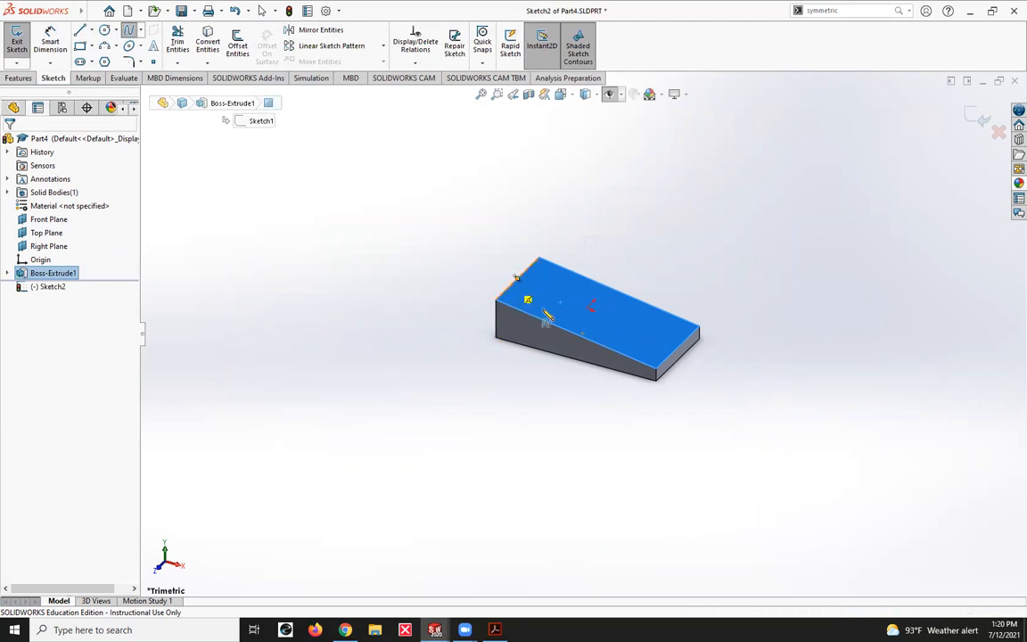
pyautogui.click(555, 304)
pyautogui.click(610, 303)
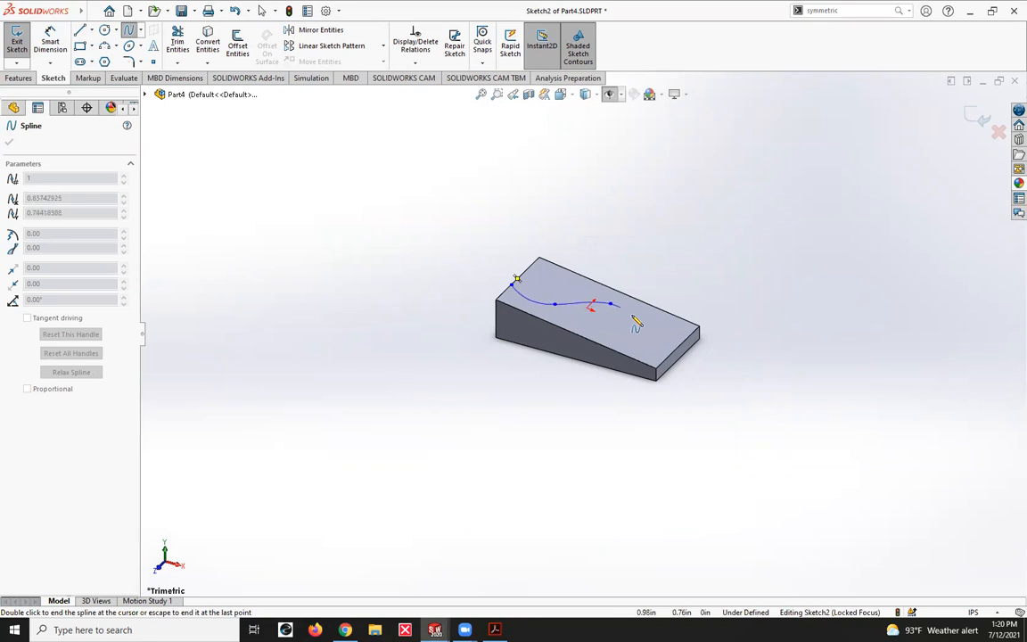
pyautogui.click(653, 336)
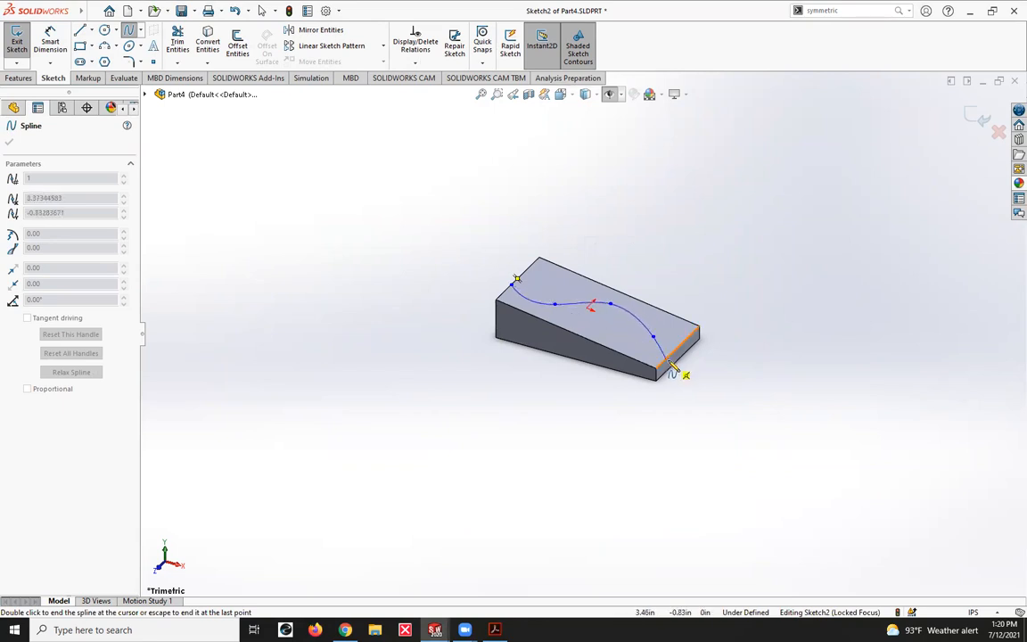
pyautogui.doubleClick(666, 353)
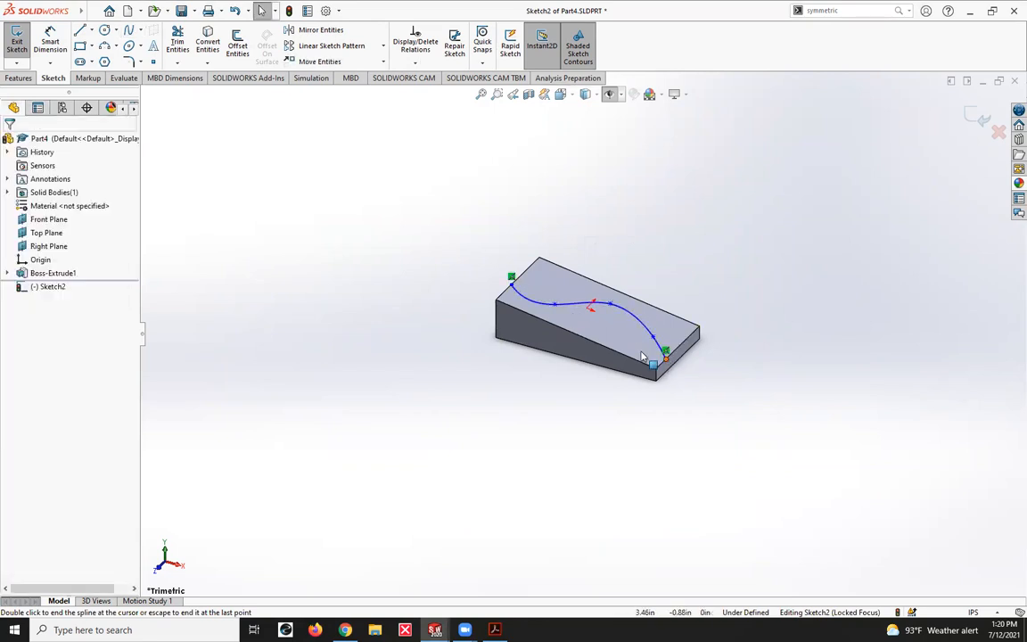
pyautogui.click(16, 78)
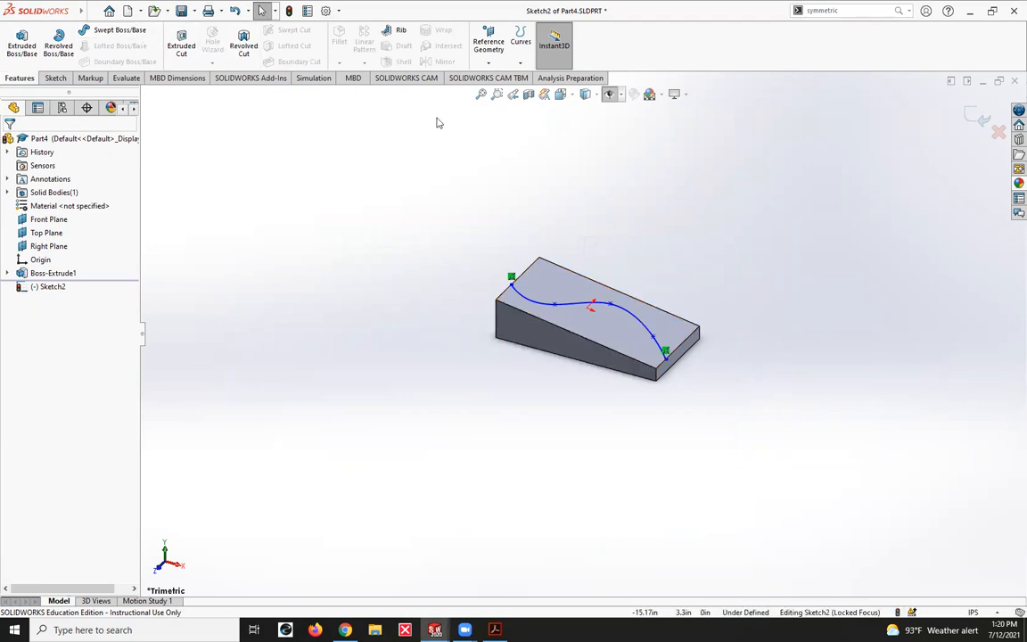
pyautogui.click(978, 119)
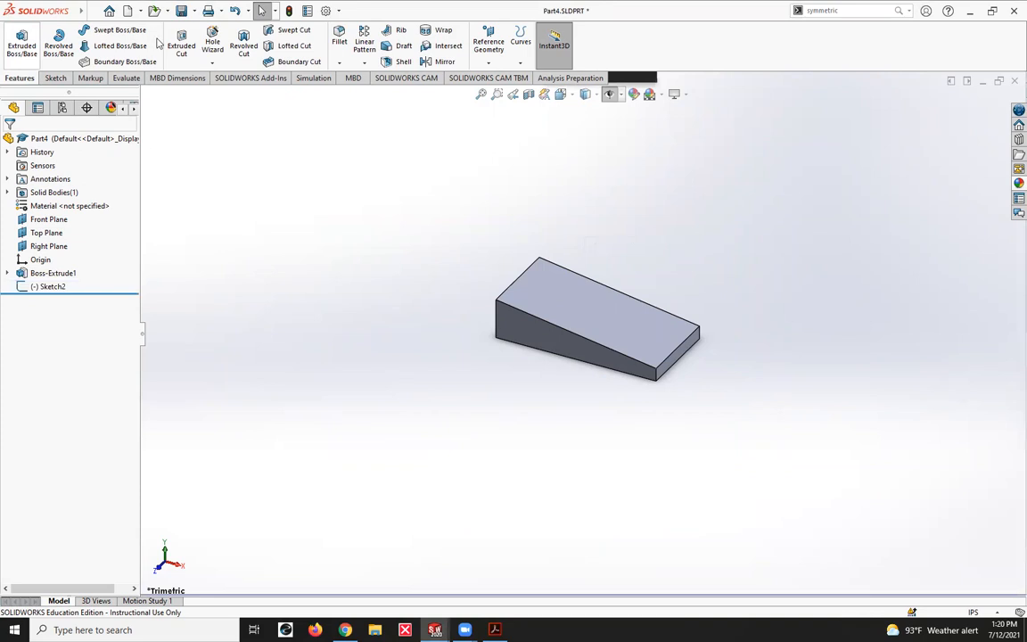
# - Create a swept cut with a 0.30 in diameter circular profile along the spline on the wedge's sloped face
pyautogui.click(288, 30)
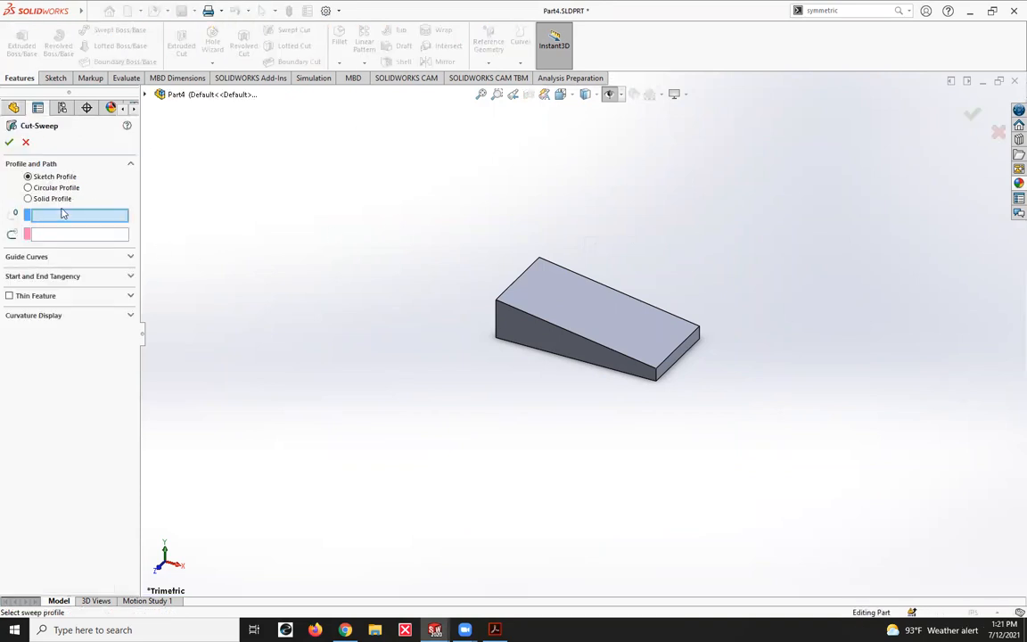
pyautogui.click(160, 98)
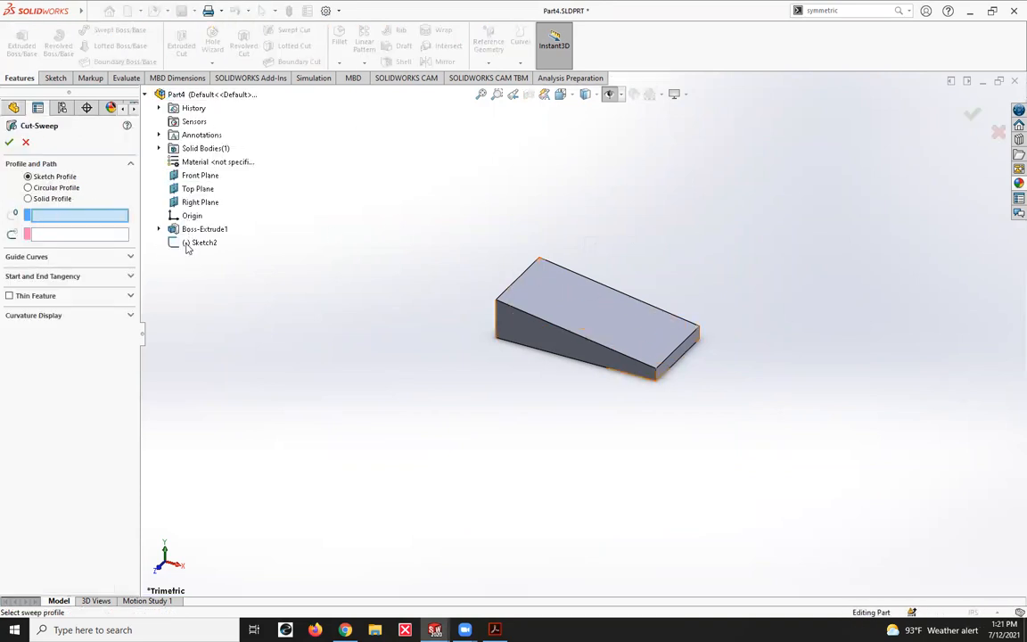
pyautogui.click(199, 242)
pyautogui.click(101, 194)
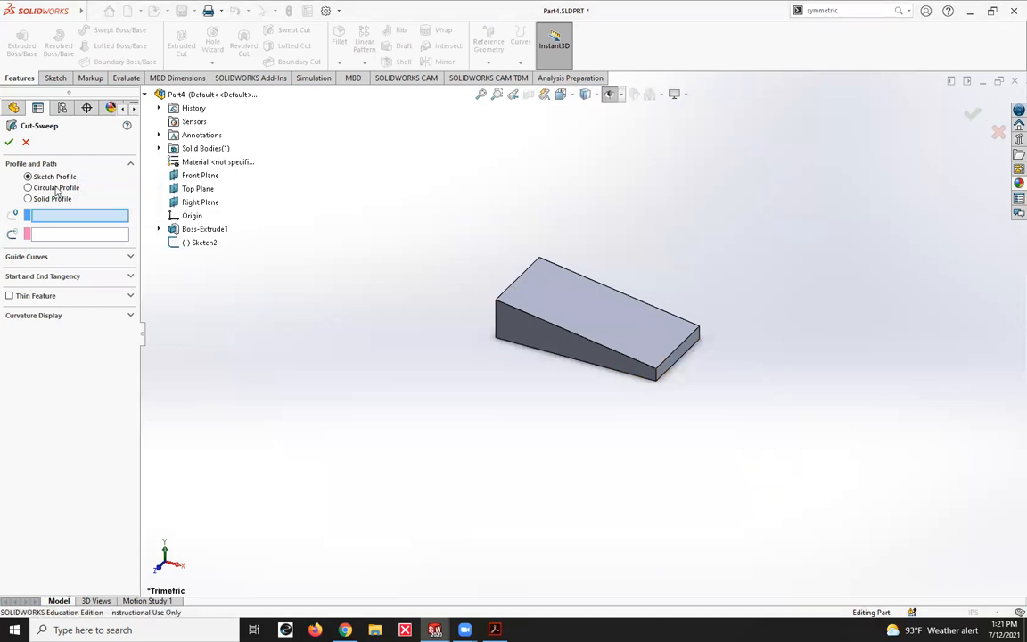
pyautogui.click(30, 188)
pyautogui.click(201, 242)
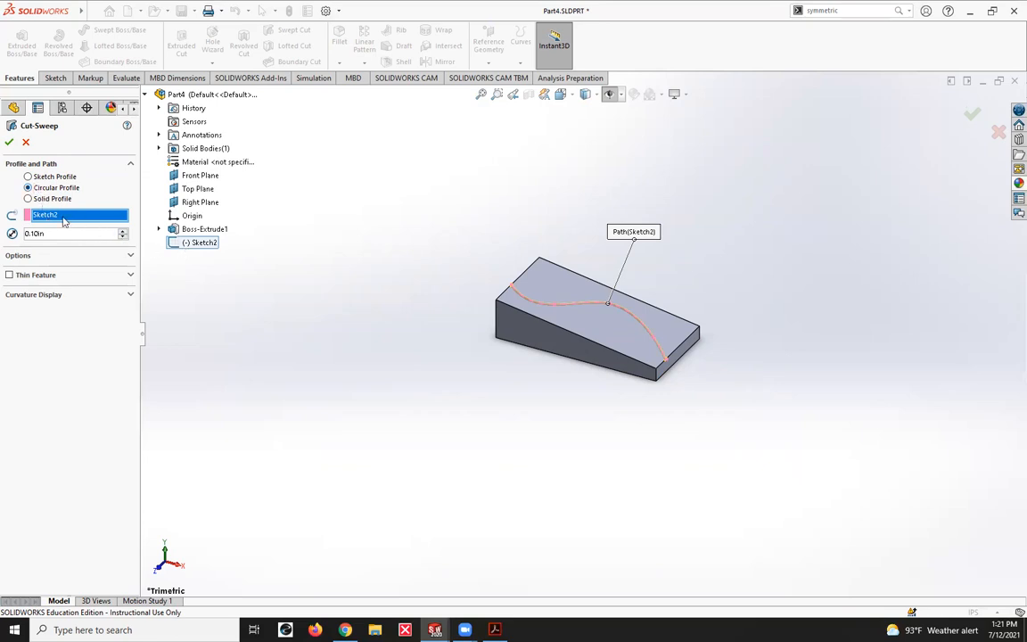
pyautogui.click(122, 231)
pyautogui.click(122, 231)
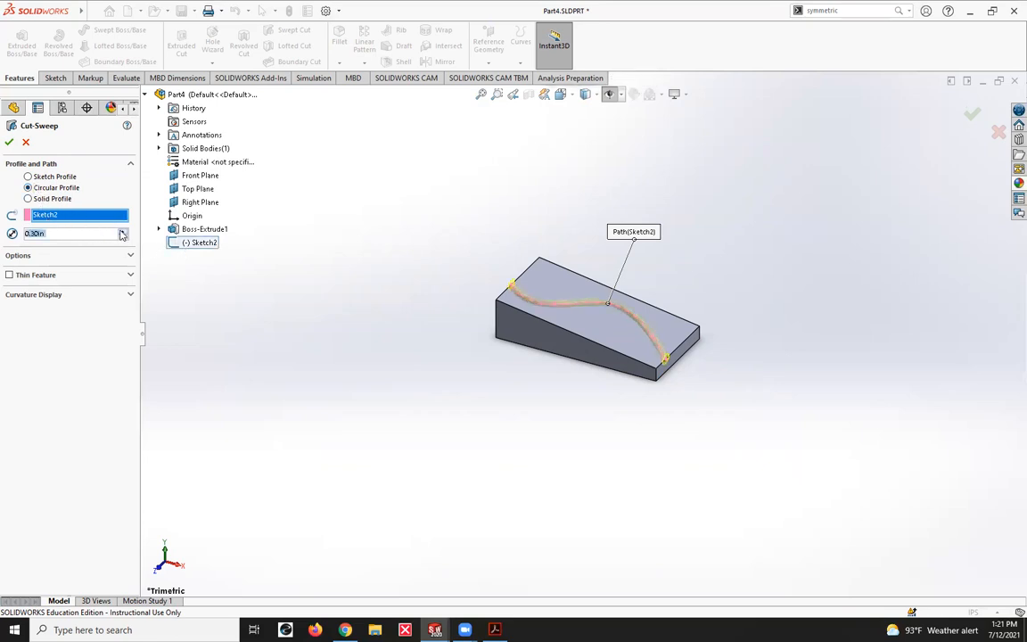
pyautogui.click(9, 142)
pyautogui.scroll(-3, 660, 385)
pyautogui.scroll(-2, 639, 378)
pyautogui.scroll(2, 486, 245)
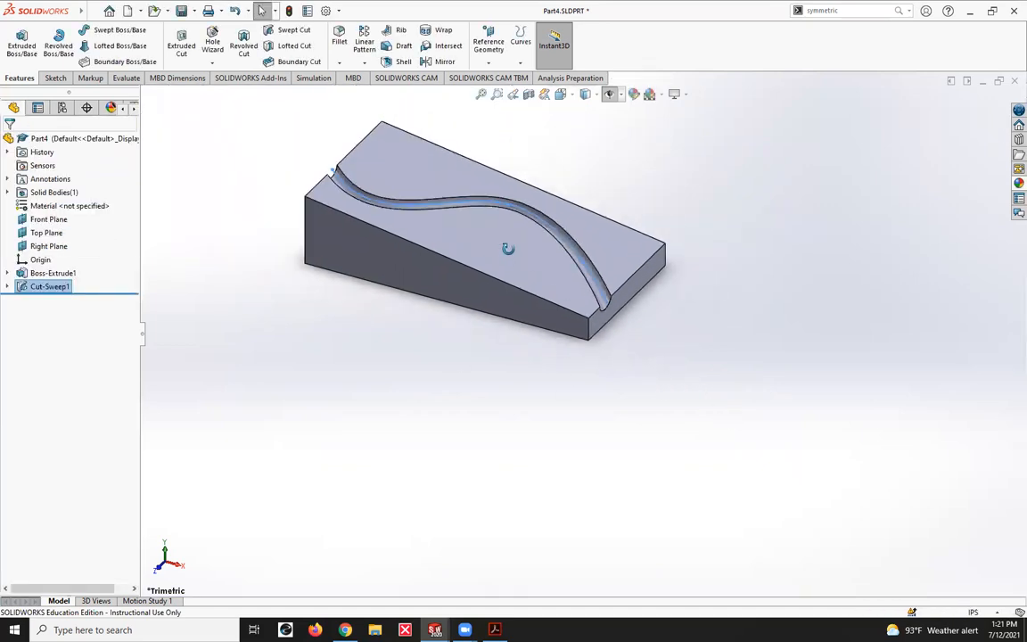
# - Edit the swept cut on the wedge's sloped face and set its circular profile diameter to 0.60 in
pyautogui.moveTo(538, 247); pyautogui.dragTo(440, 290, button='middle')
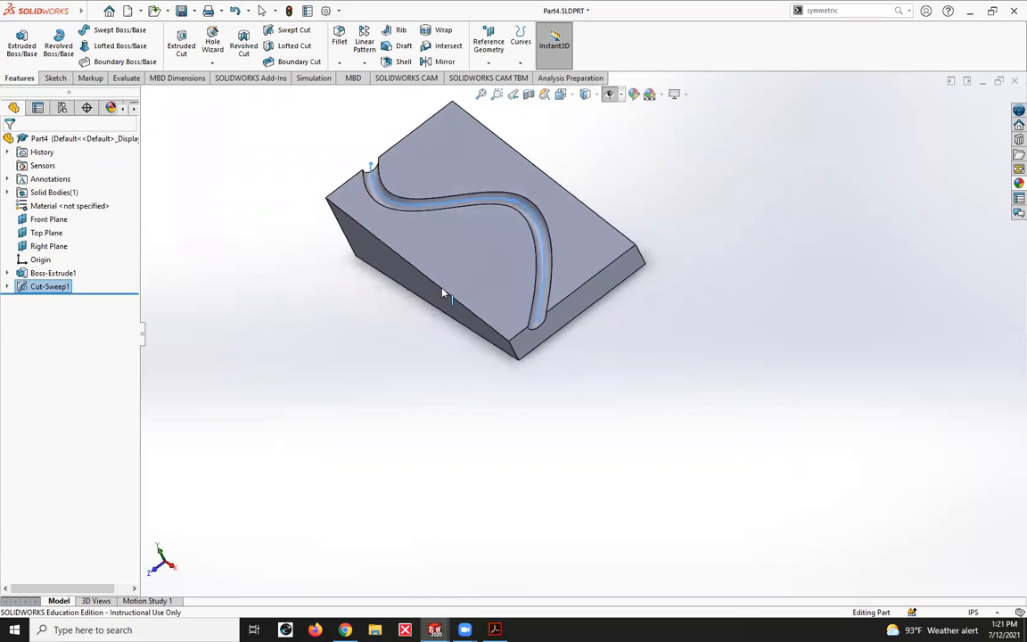
pyautogui.rightClick(24, 287)
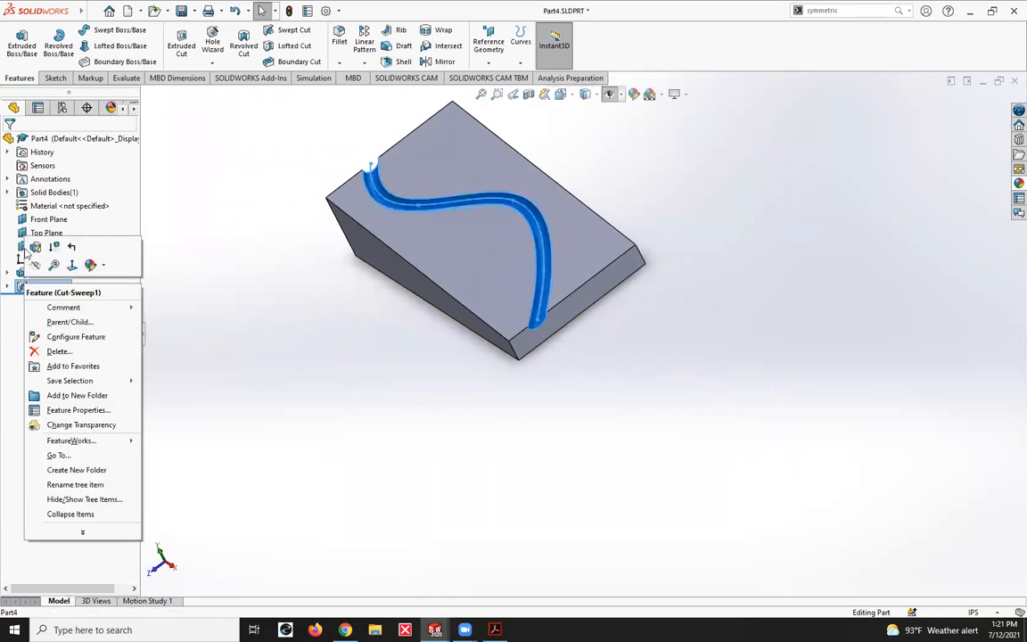
pyautogui.click(35, 247)
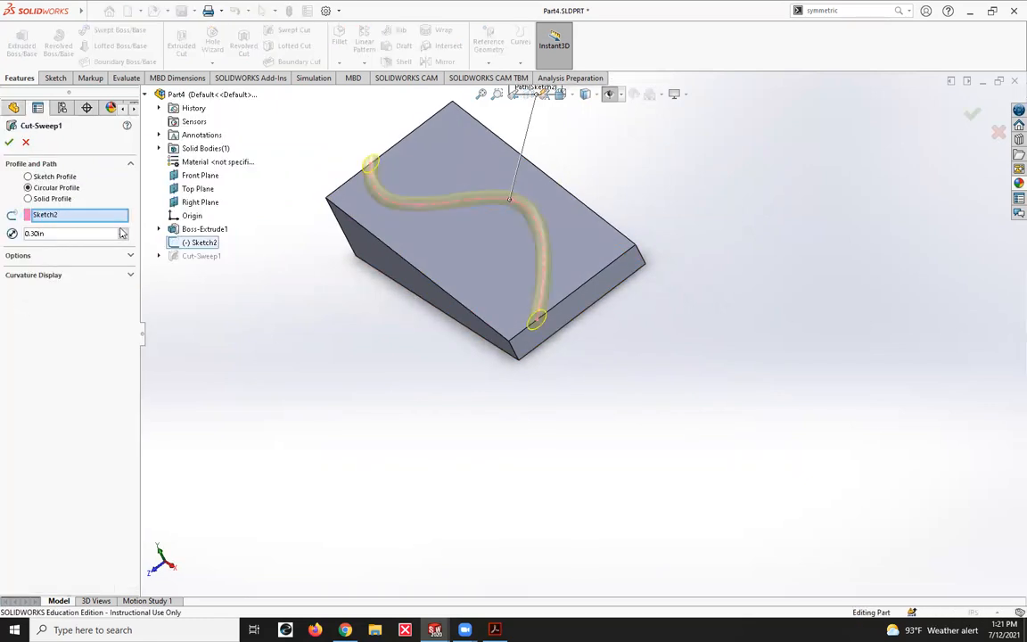
pyautogui.click(123, 231)
pyautogui.click(123, 231)
pyautogui.click(123, 231)
pyautogui.moveTo(337, 334); pyautogui.dragTo(229, 300, button='middle')
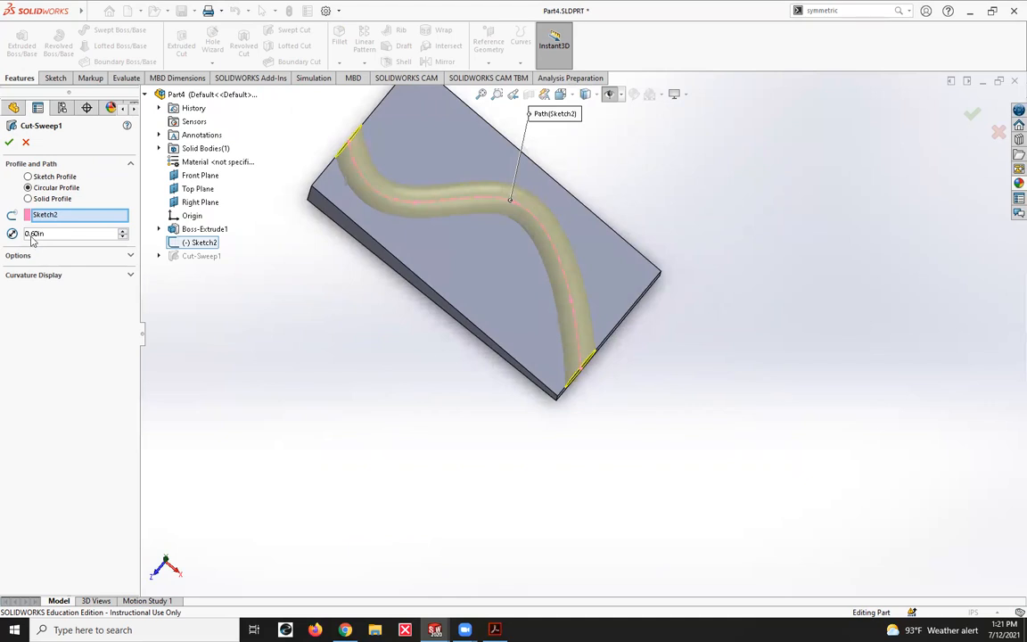
pyautogui.click(7, 144)
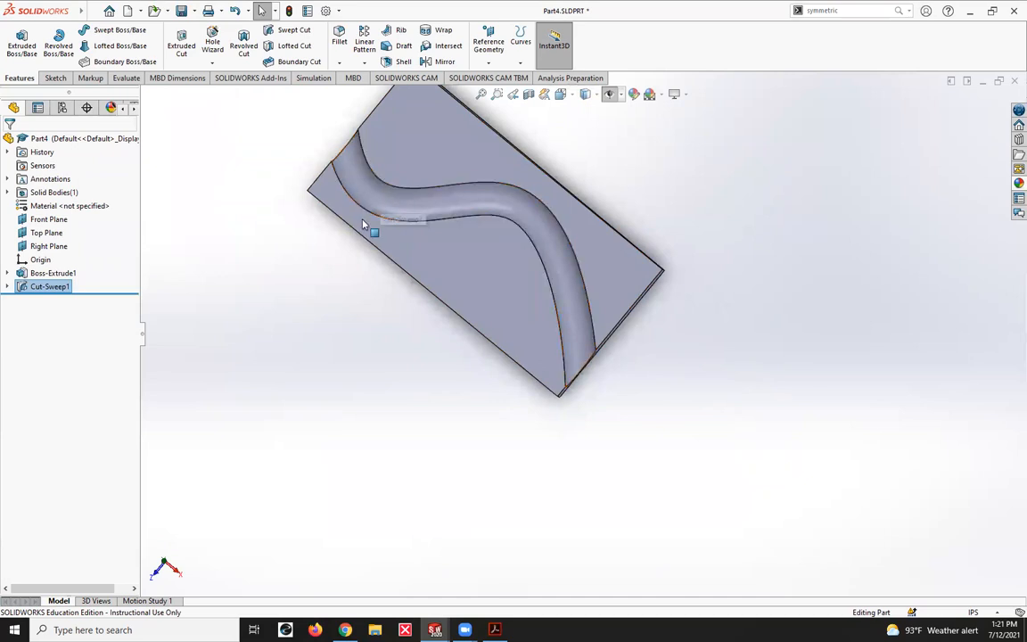
# - Edit the wedge's swept cut and turn off its Align with end faces option
pyautogui.moveTo(559, 469); pyautogui.dragTo(525, 284, button='middle')
pyautogui.moveTo(461, 237); pyautogui.dragTo(238, 335, button='middle')
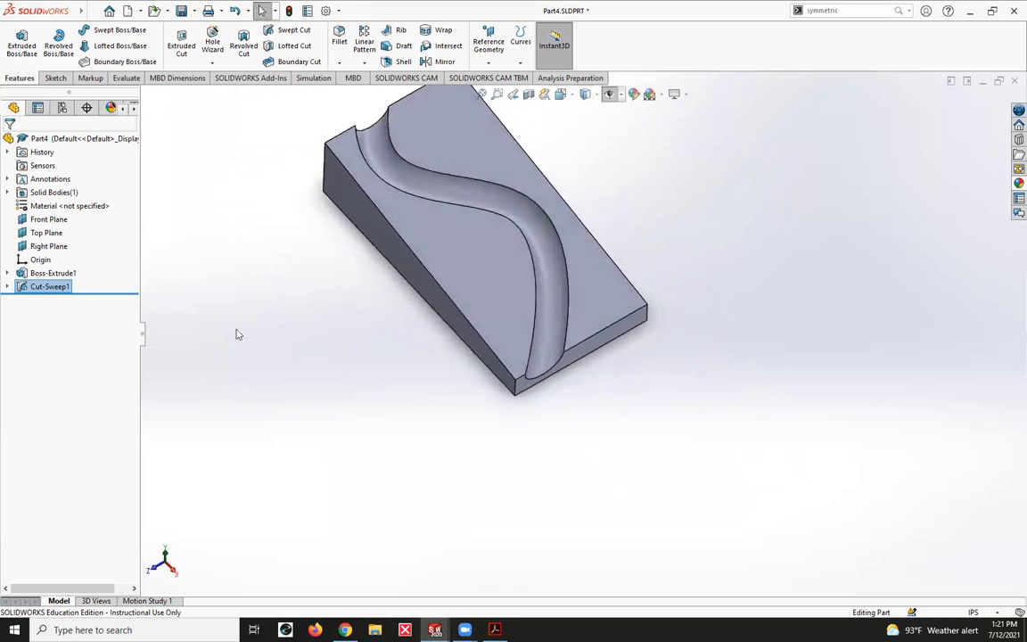
pyautogui.click(6, 286)
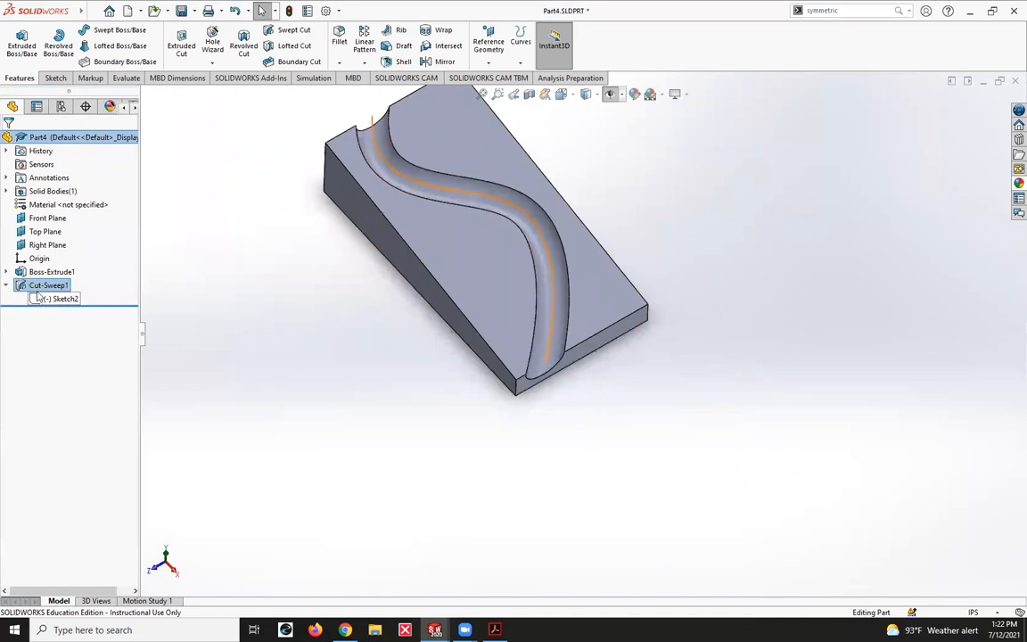
pyautogui.rightClick(46, 285)
pyautogui.click(48, 250)
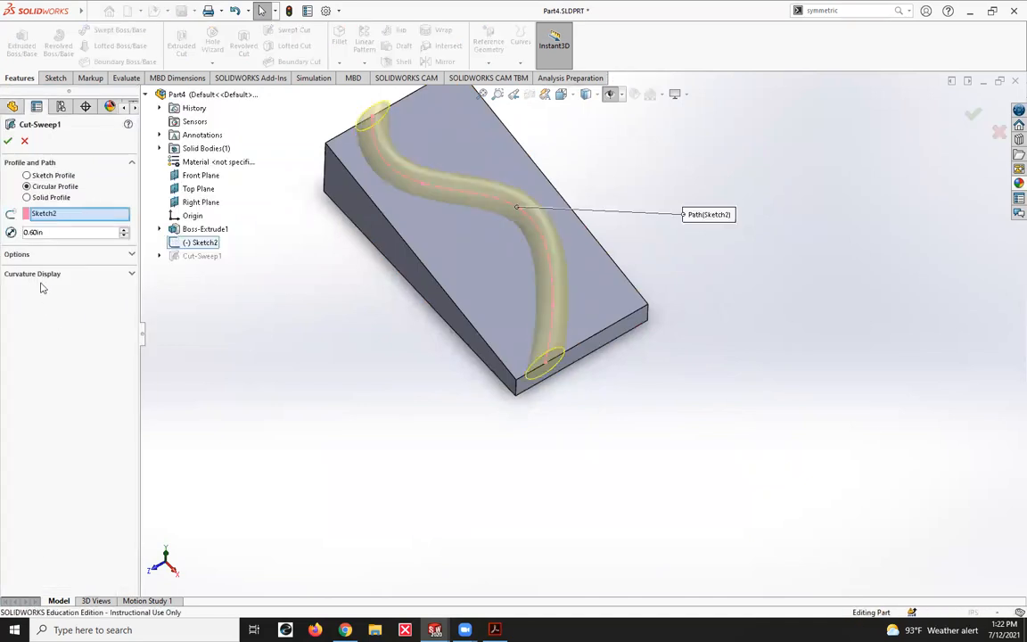
pyautogui.click(131, 255)
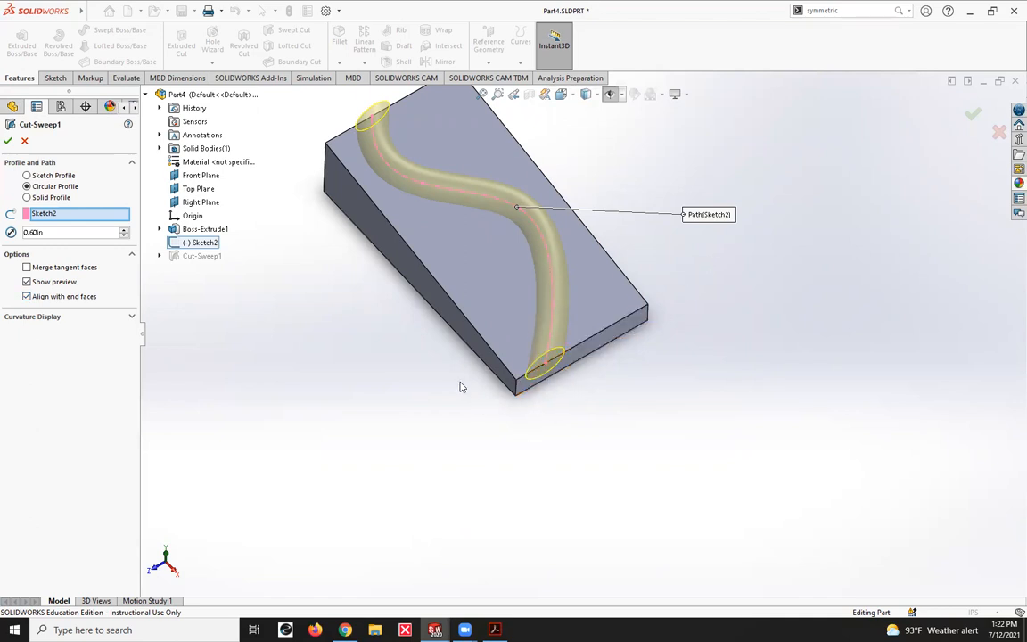
pyautogui.click(27, 299)
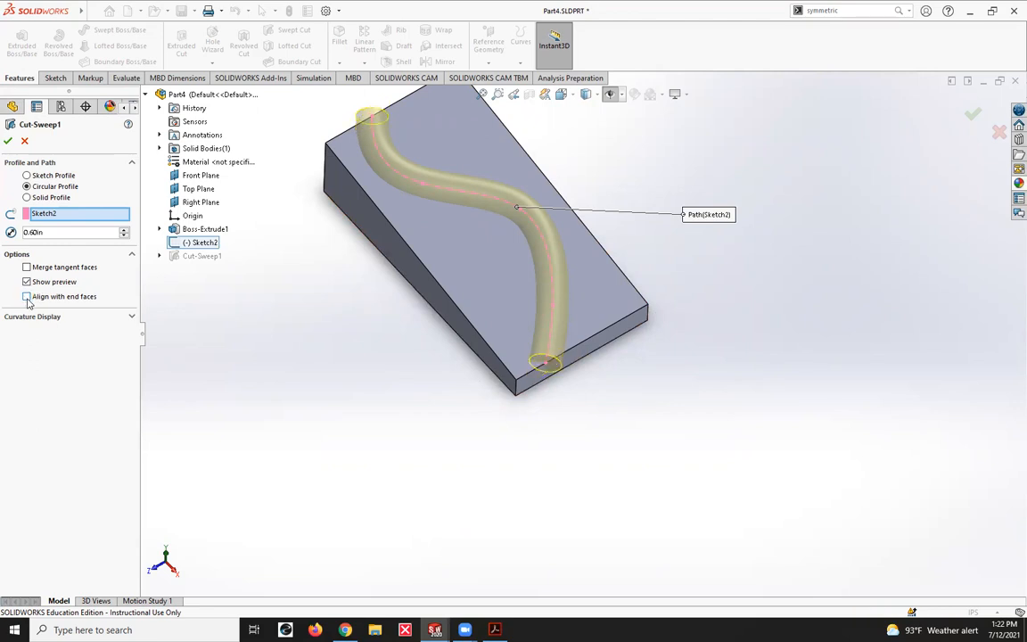
pyautogui.moveTo(276, 308); pyautogui.dragTo(277, 401, button='middle')
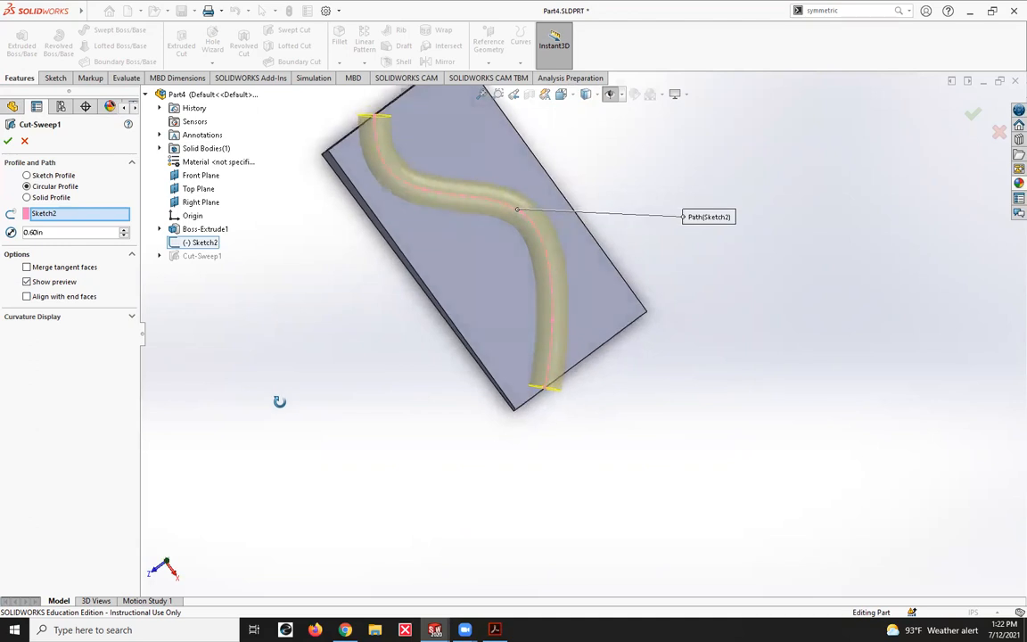
pyautogui.click(9, 142)
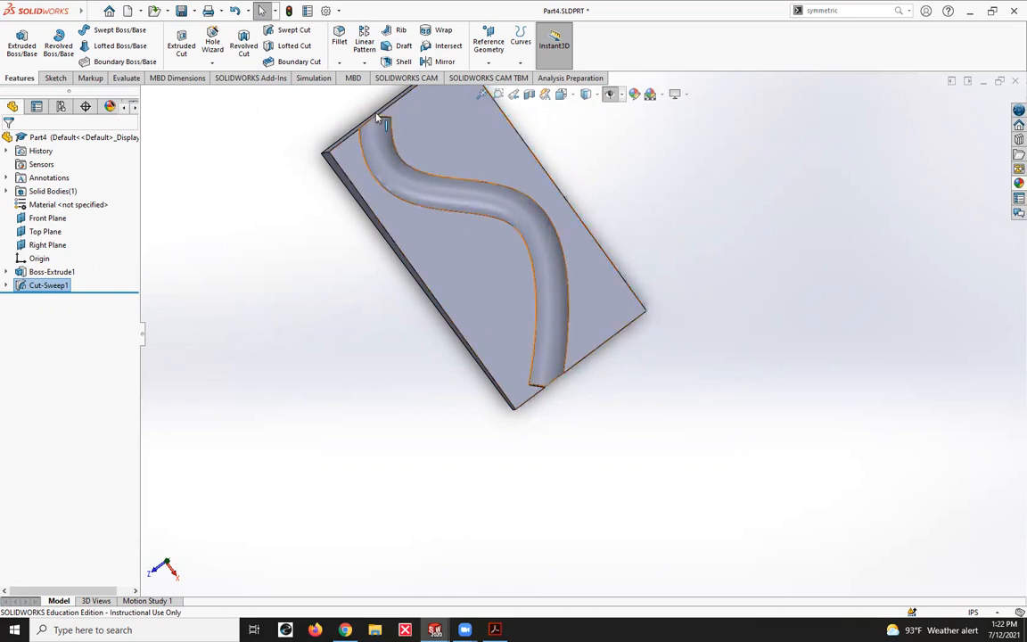
# - Reopen the swept cut, try the Align with end faces and Merge tangent faces options, and accept it with both off
pyautogui.moveTo(412, 428); pyautogui.dragTo(452, 394, button='middle')
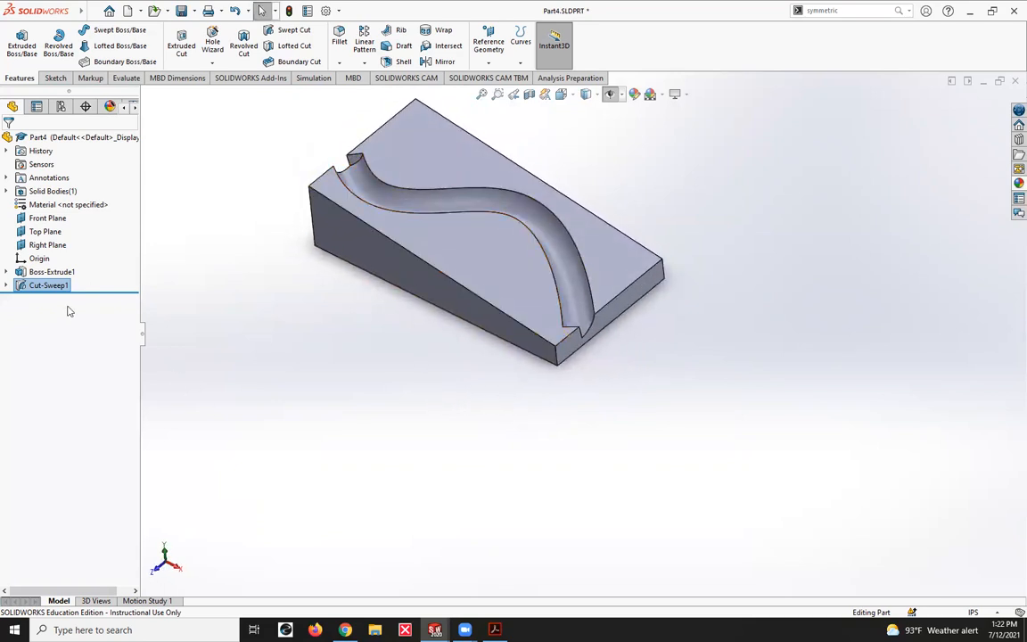
pyautogui.click(6, 286)
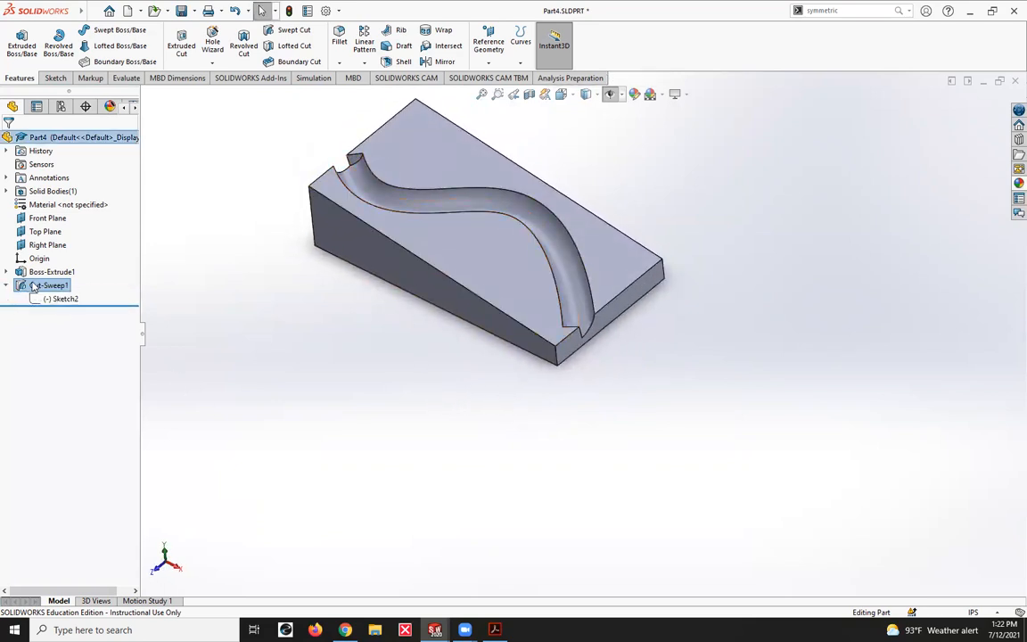
pyautogui.rightClick(38, 285)
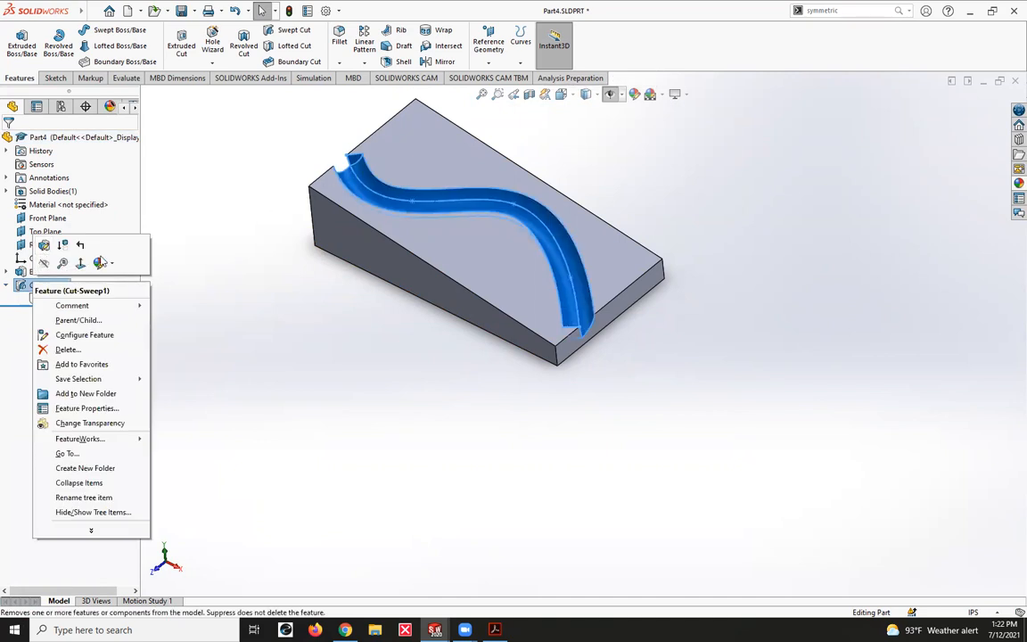
pyautogui.click(45, 246)
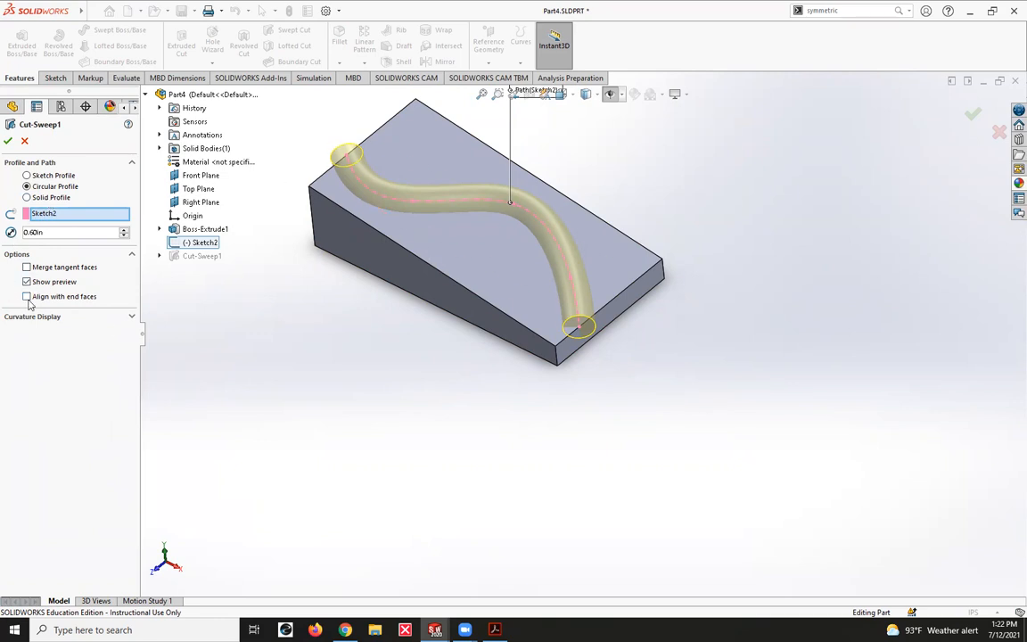
pyautogui.click(27, 297)
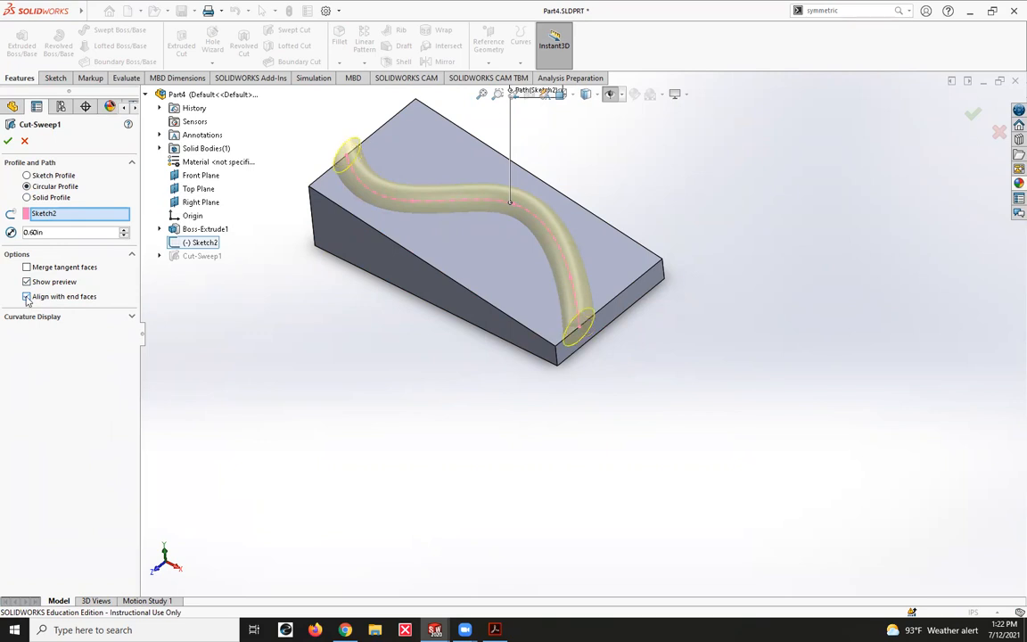
pyautogui.click(27, 297)
pyautogui.click(28, 269)
pyautogui.click(27, 268)
pyautogui.click(8, 141)
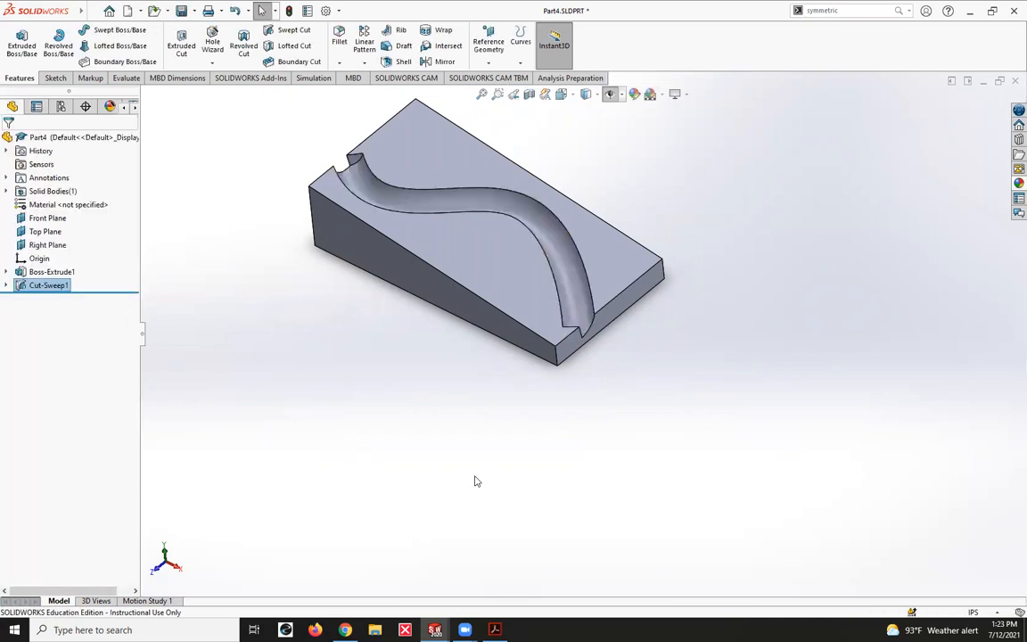